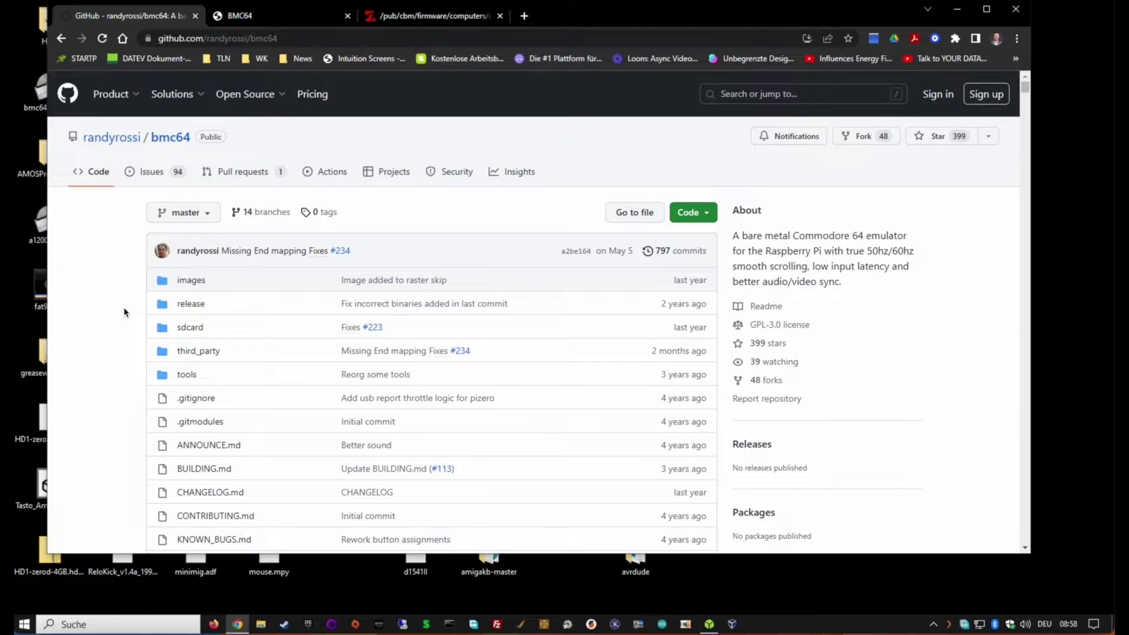
Look through the randyrossi/bmc64 repository's file list and its README sections on features, limitations and known issues
scroll(124, 309, "down", 4)
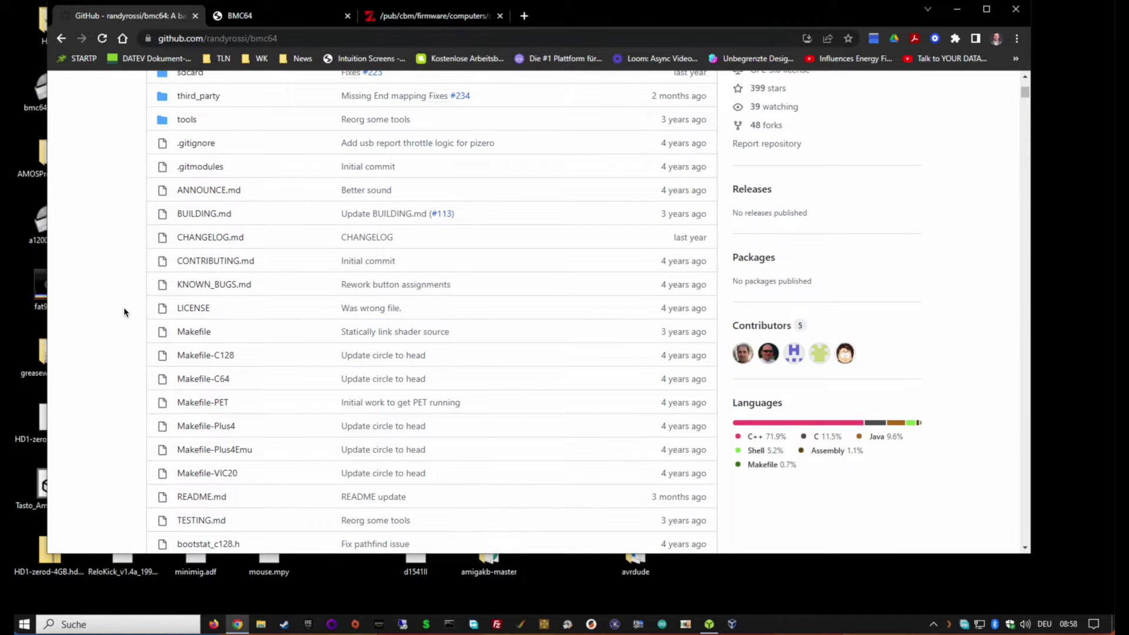
scroll(124, 309, "down", 10)
scroll(124, 307, "up", 14)
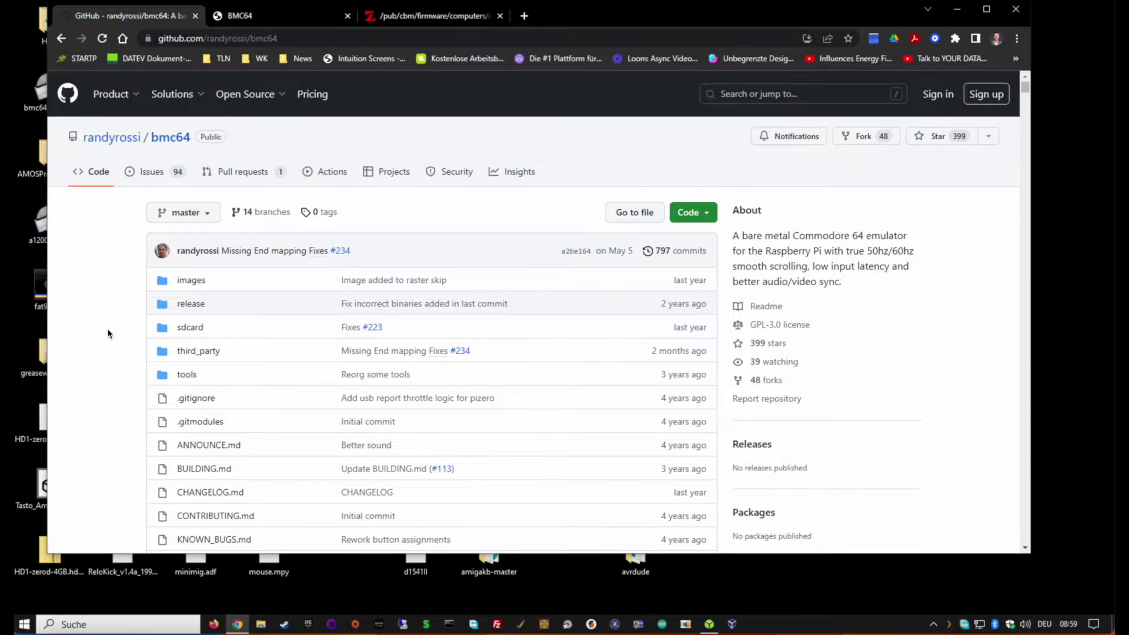
scroll(109, 329, "down", 5)
scroll(107, 328, "up", 2)
scroll(107, 328, "down", 5)
scroll(107, 333, "down", 15)
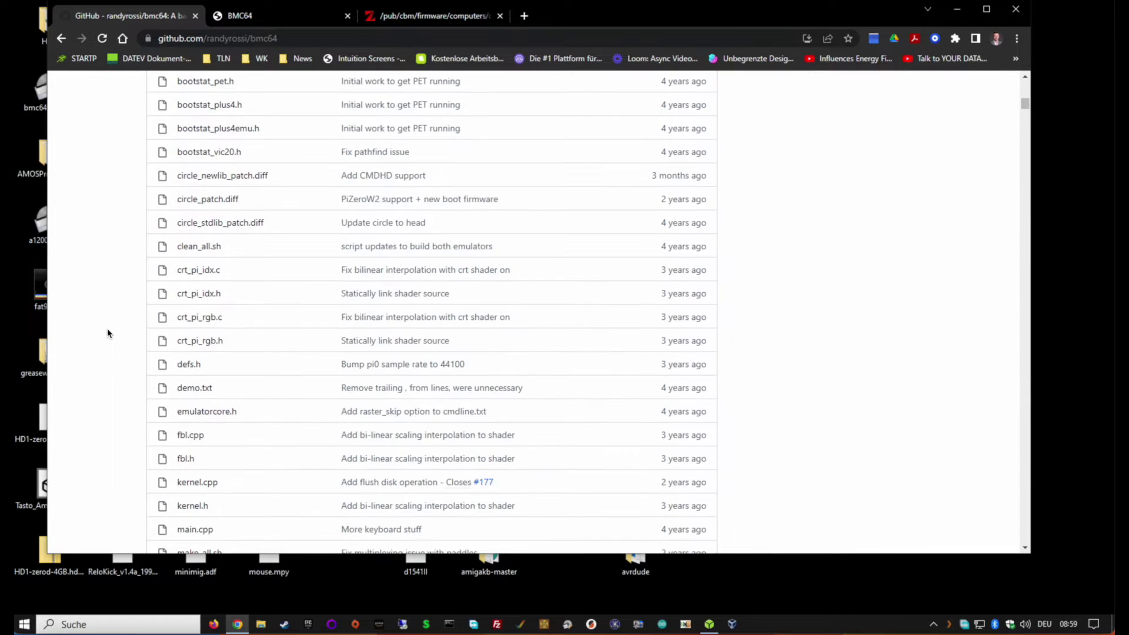
scroll(107, 333, "down", 4)
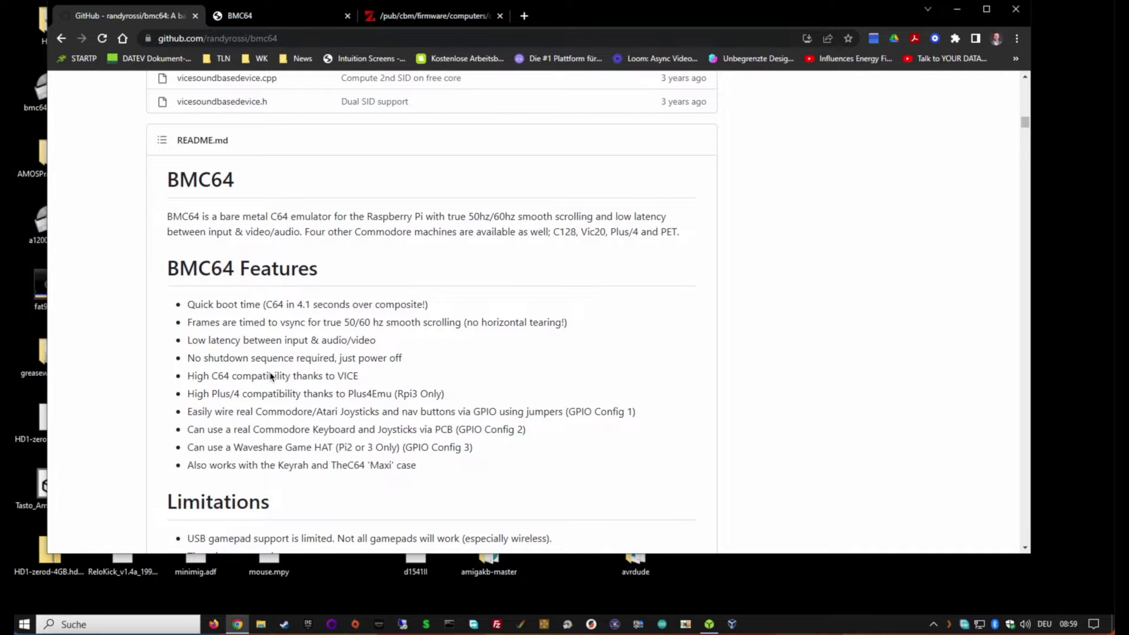
scroll(105, 341, "down", 2)
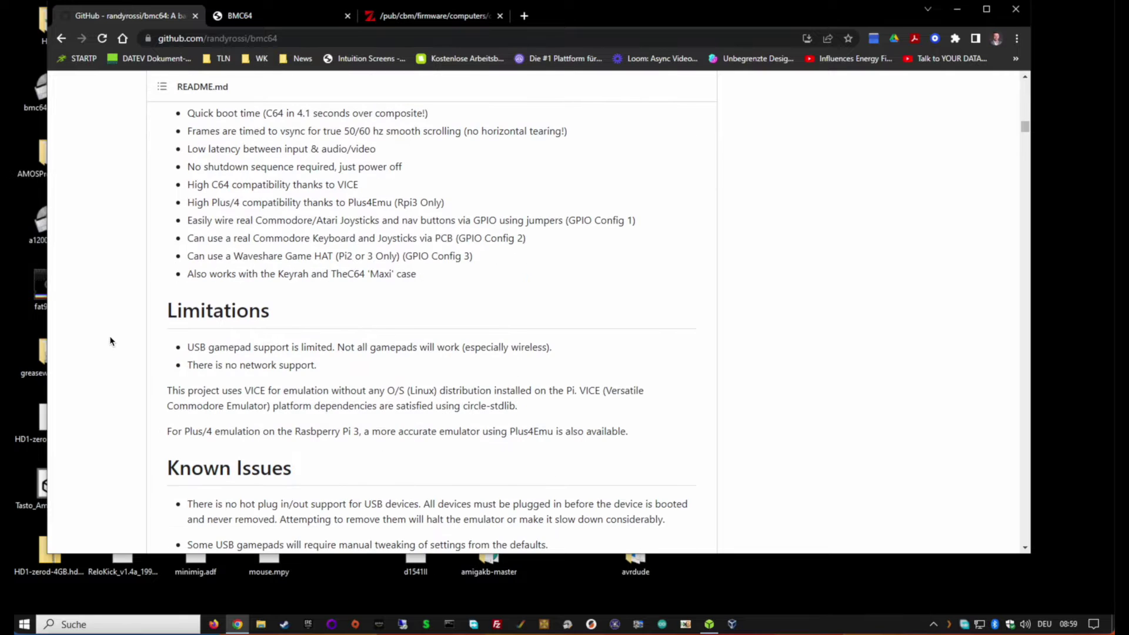
scroll(109, 338, "up", 2)
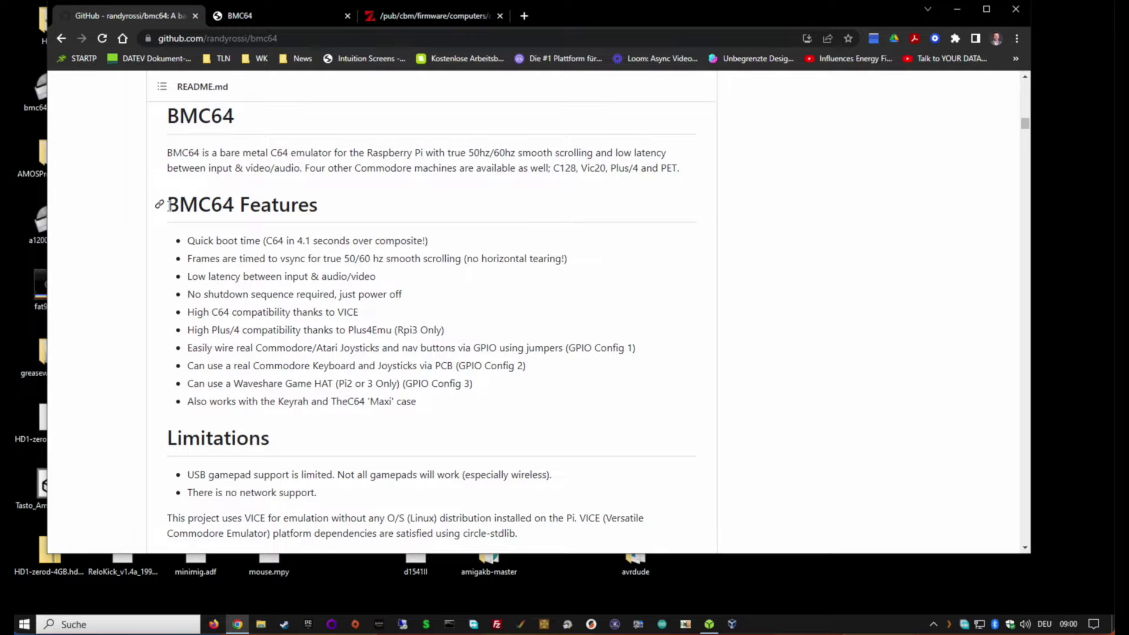
scroll(172, 240, "down", 5)
scroll(172, 240, "down", 20)
scroll(171, 232, "up", 7)
scroll(171, 232, "up", 20)
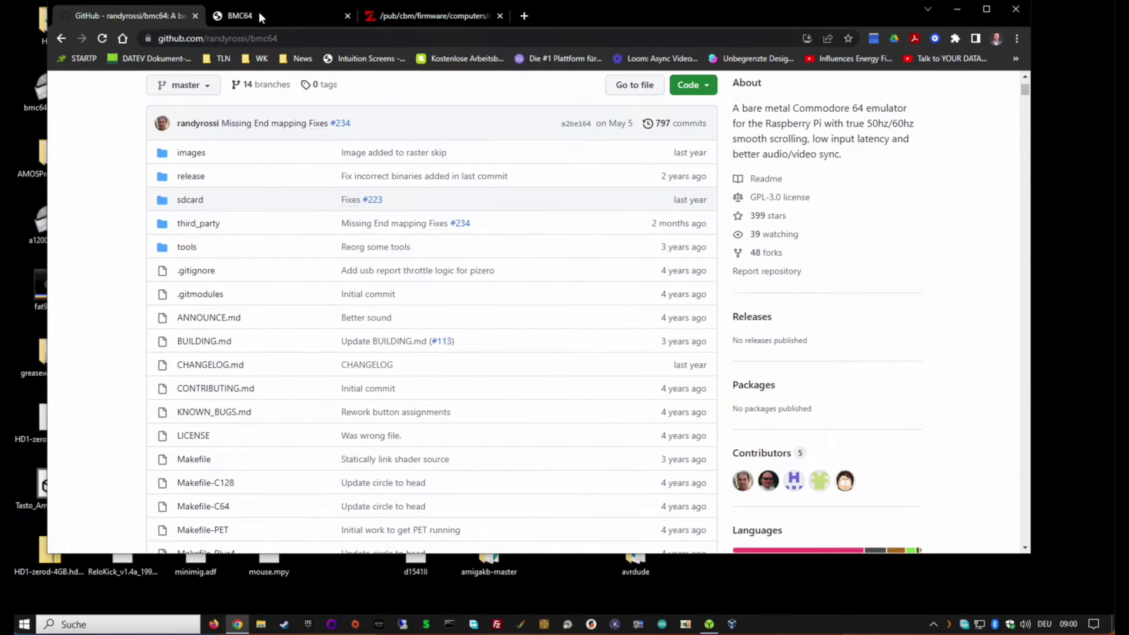
Go to the open BMC64 project site and download the bmc64-3.9.img.zip image
left_click(260, 17)
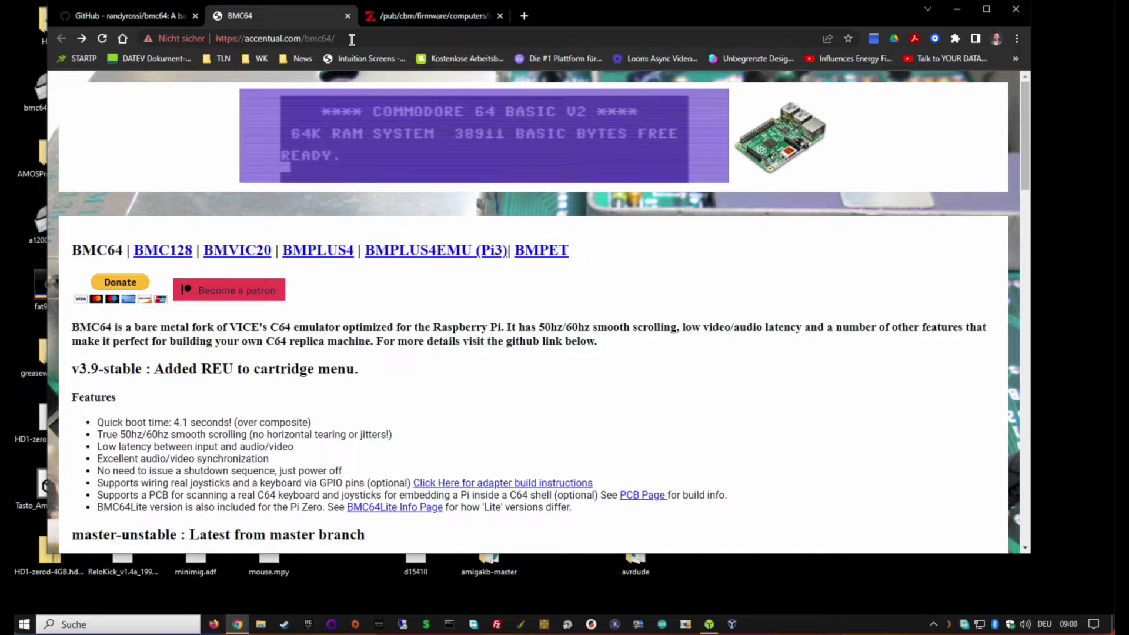
scroll(394, 288, "down", 7)
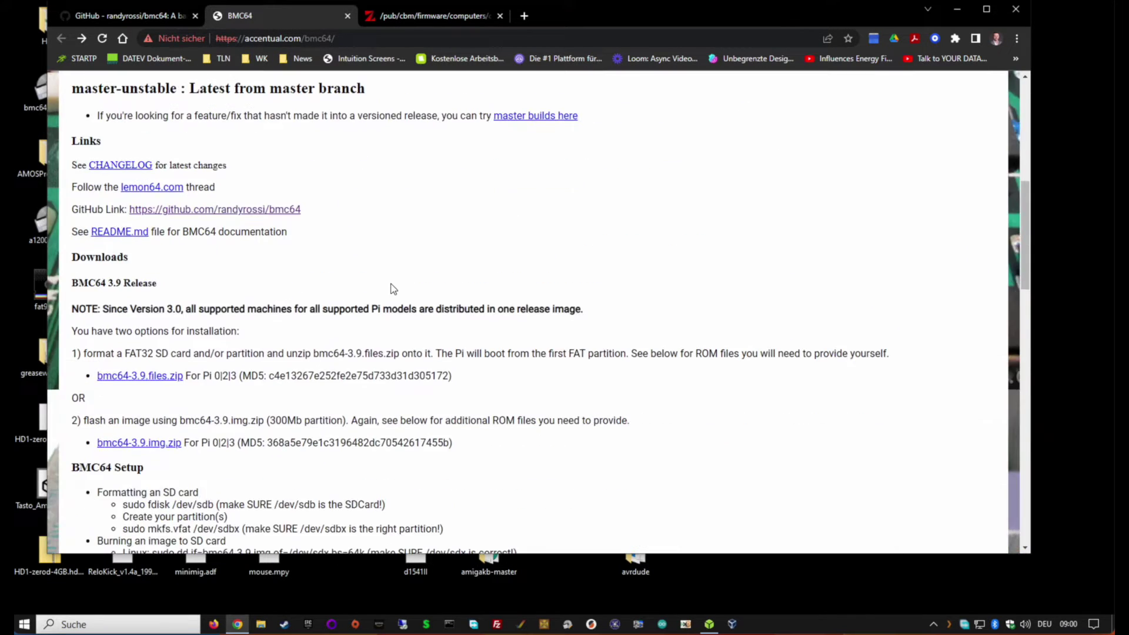
scroll(108, 351, "down", 1)
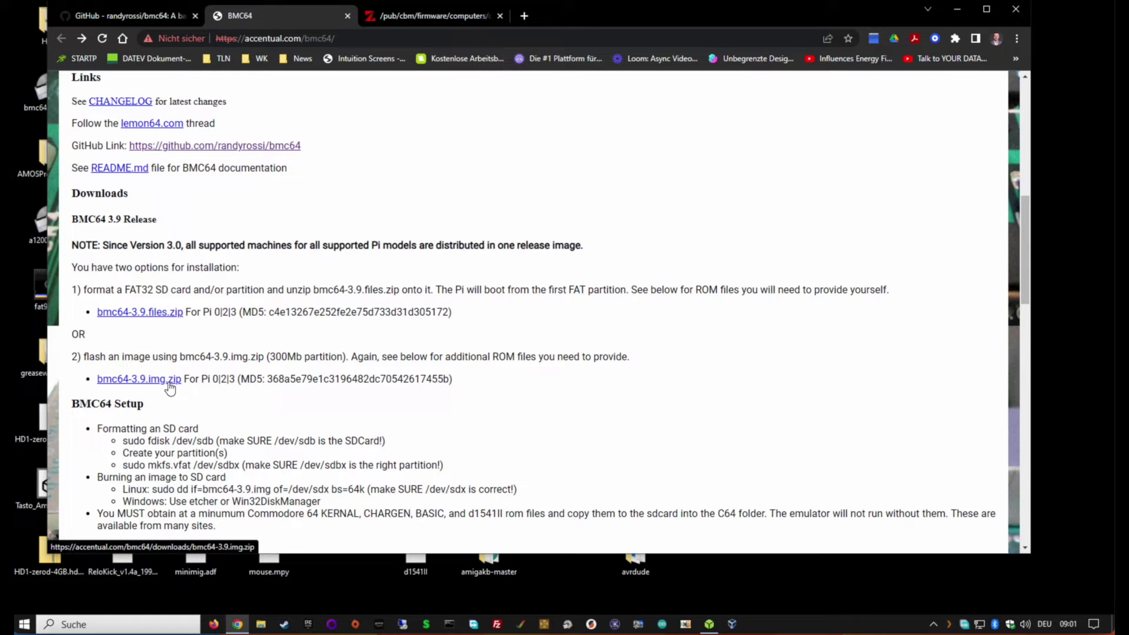
scroll(170, 388, "down", 6)
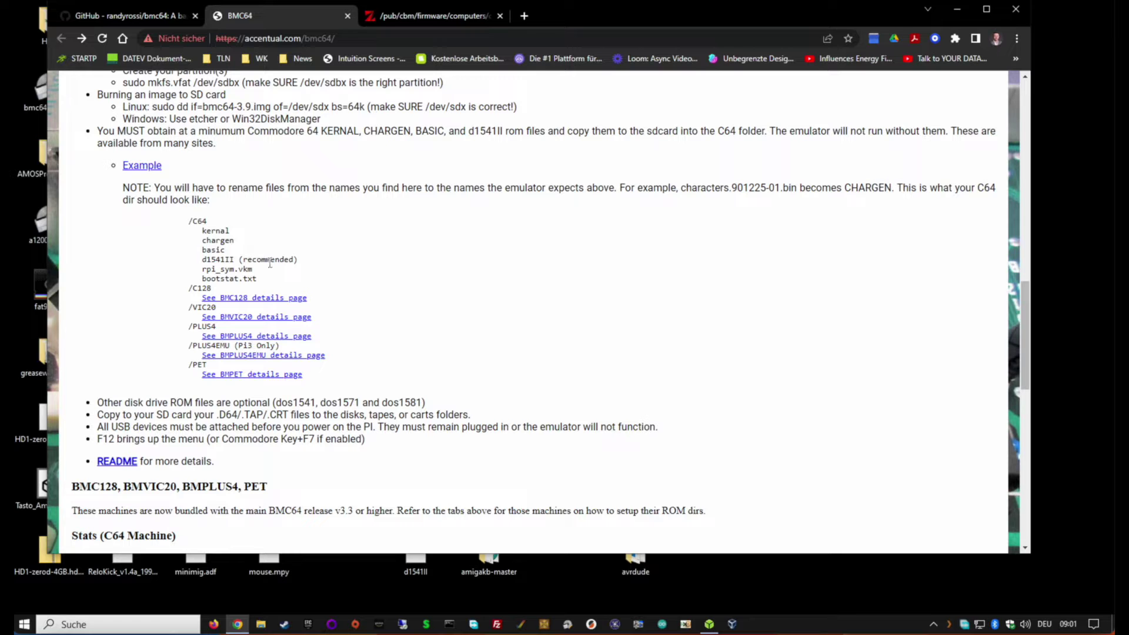
scroll(269, 263, "up", 5)
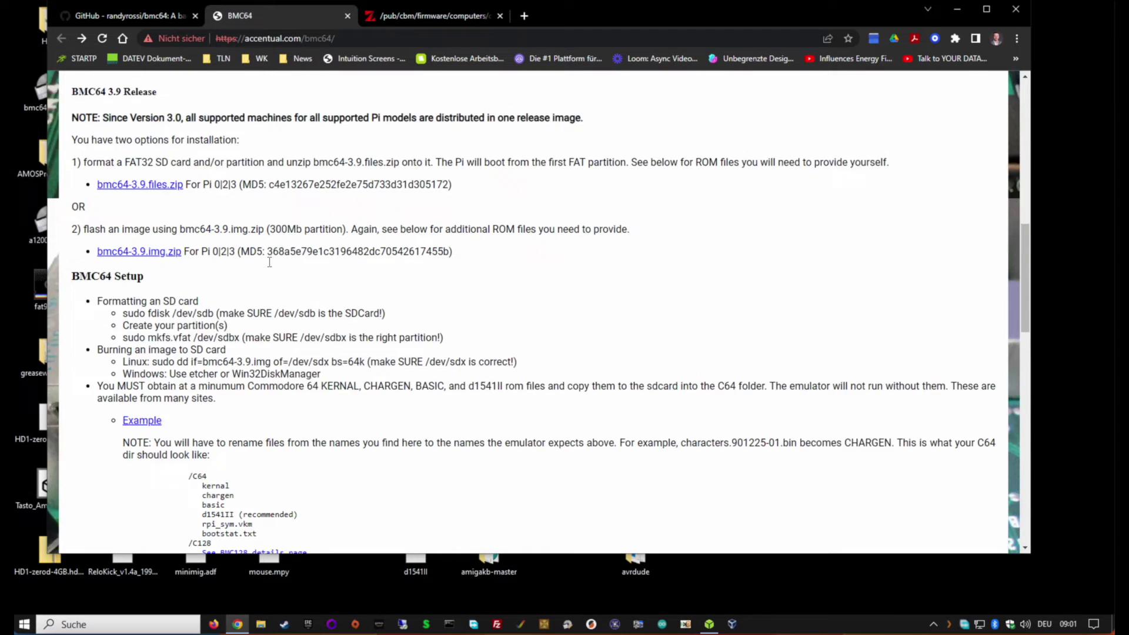
left_click(159, 315)
right_click(465, 353)
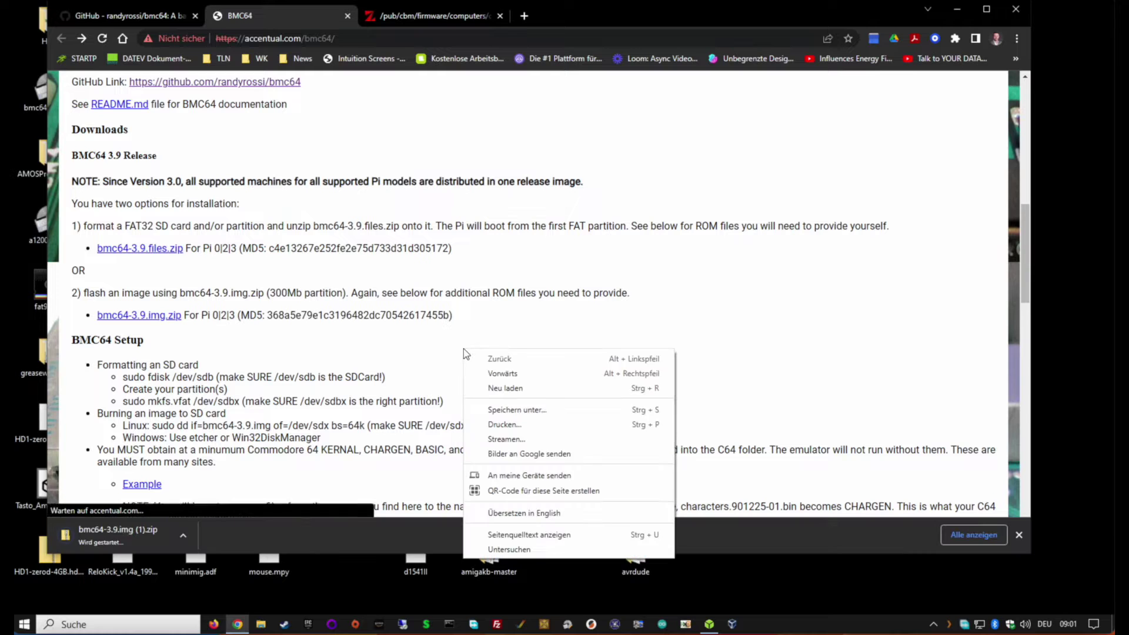
left_click(461, 270)
scroll(288, 416, "up", 1)
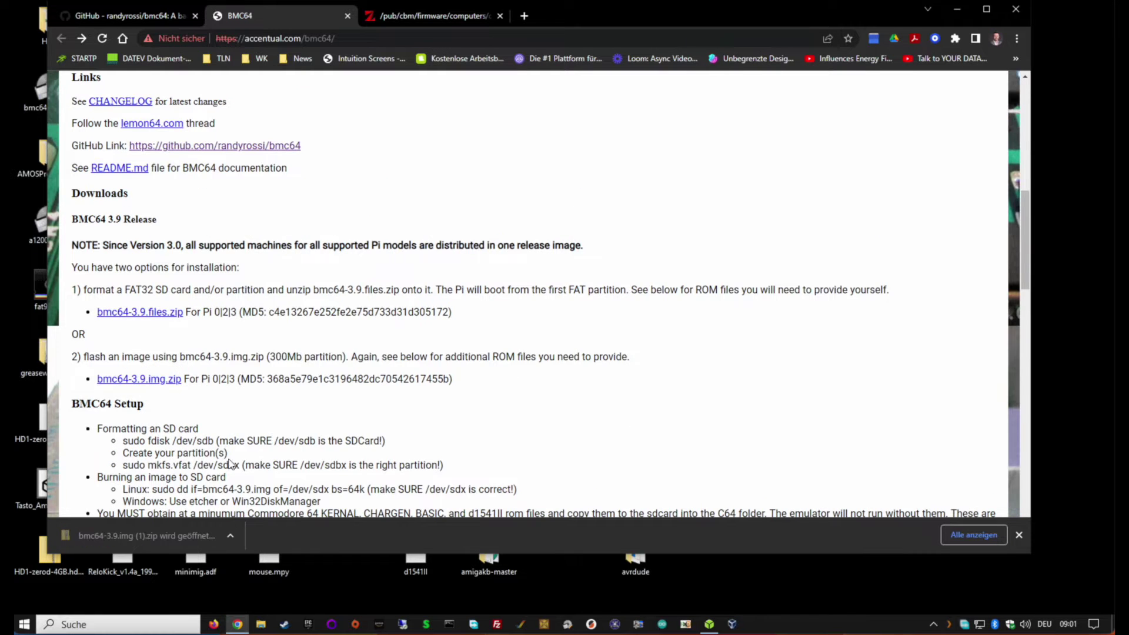
Extract bmc64-3.9.img from the downloaded archive to the desktop, replacing the existing file, and minimize the archive window
left_click(957, 9)
left_click_drag(355, 258, 572, 557)
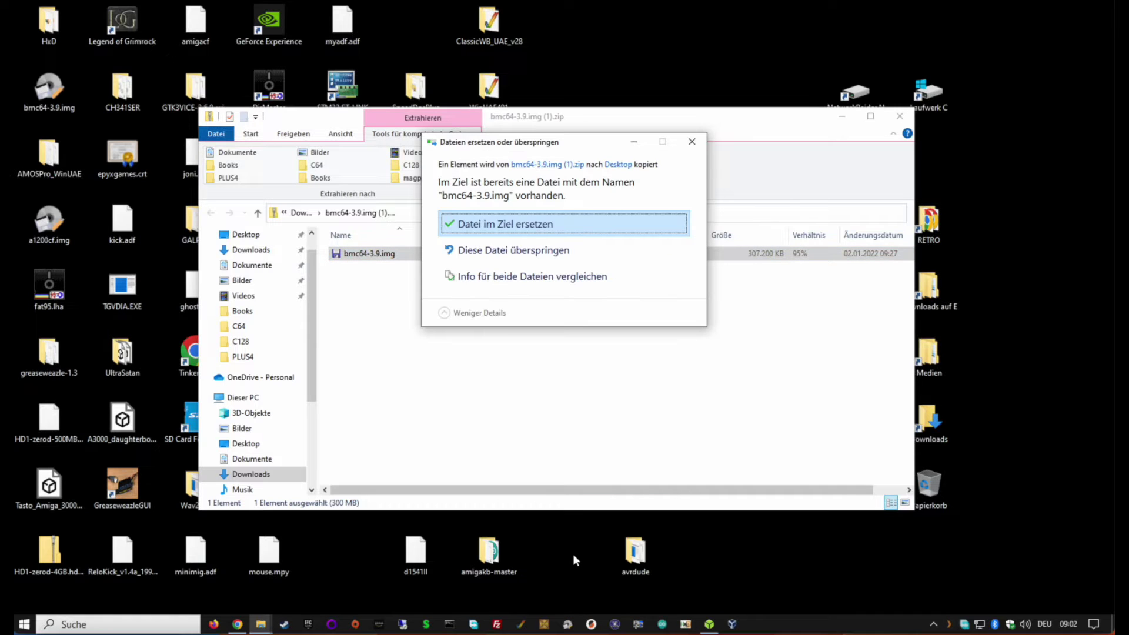
left_click(531, 227)
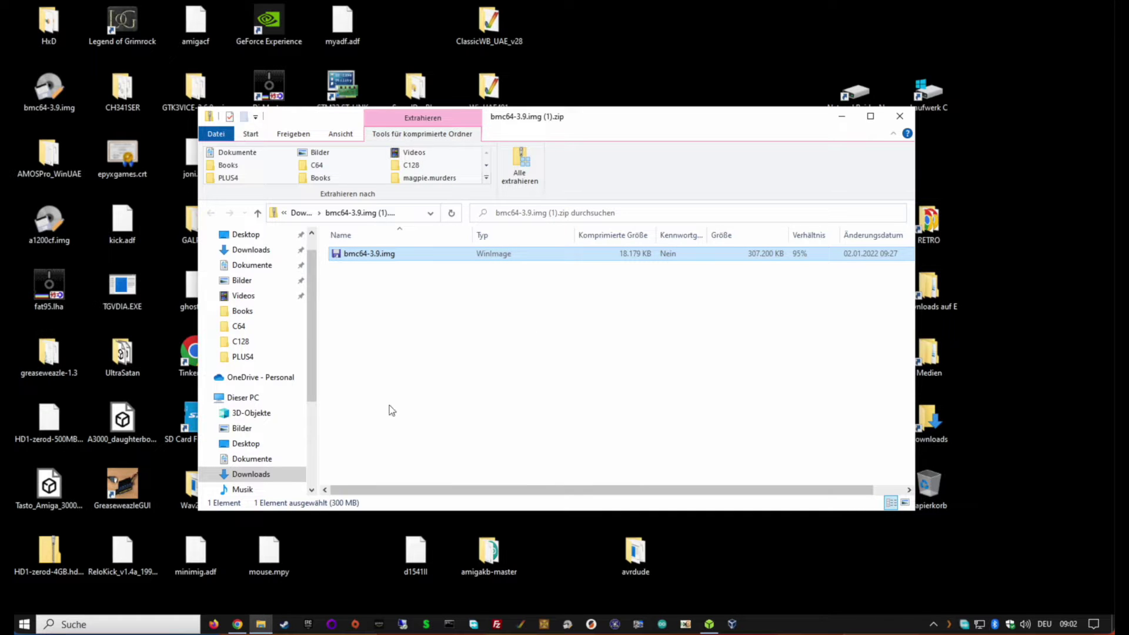
left_click(841, 116)
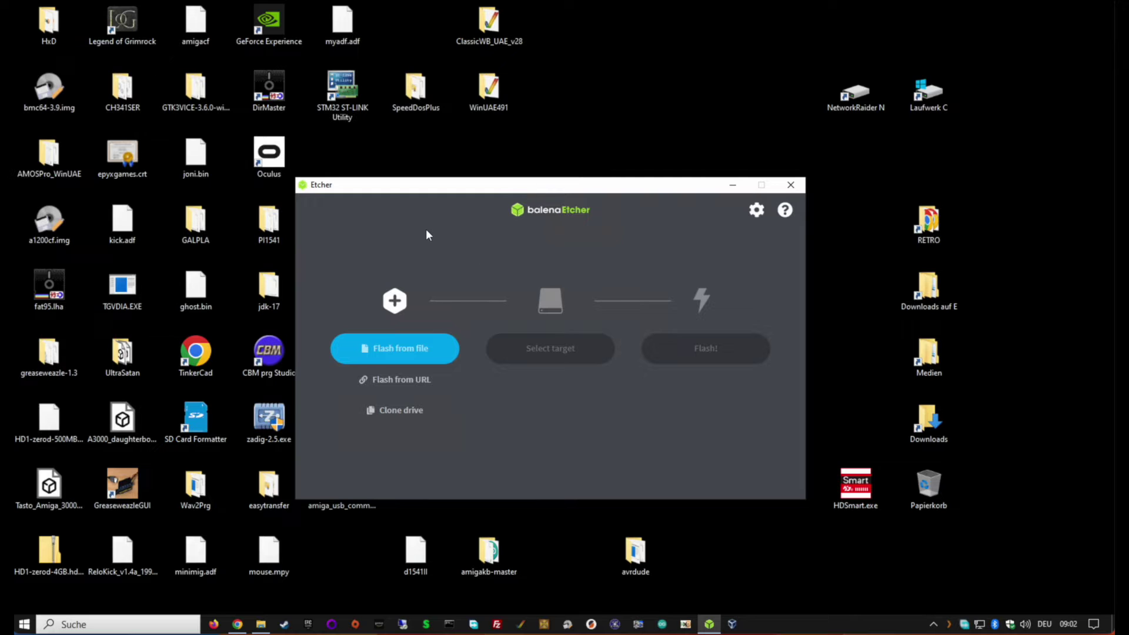
Load bmc64-3.9.img from the desktop as the image file to flash in Etcher
left_click(408, 351)
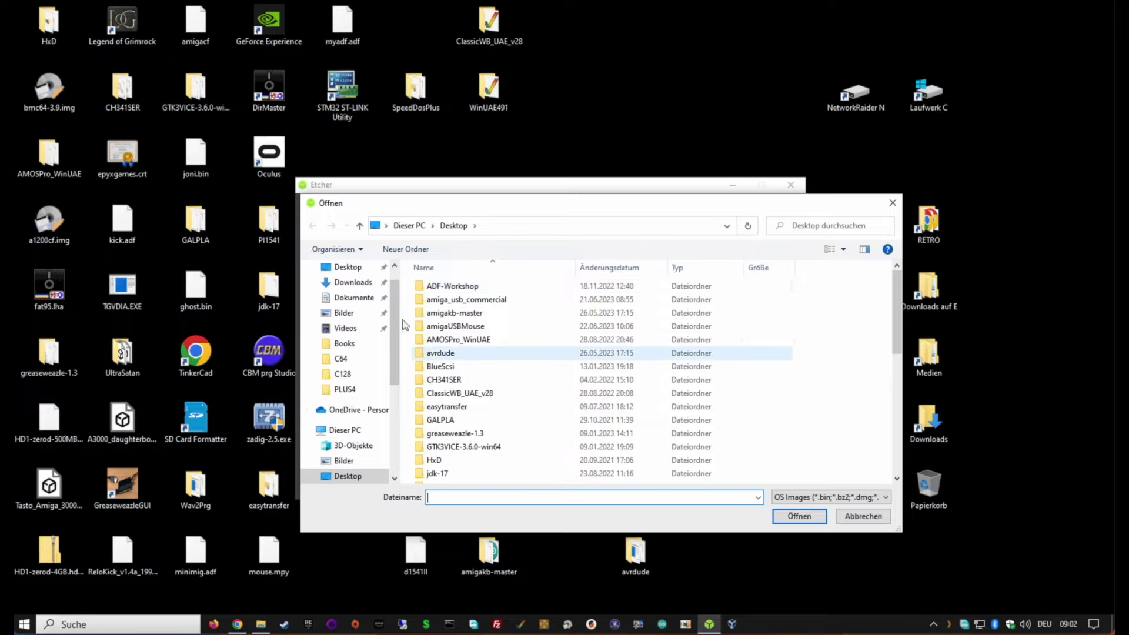
left_click(348, 267)
left_click(540, 313)
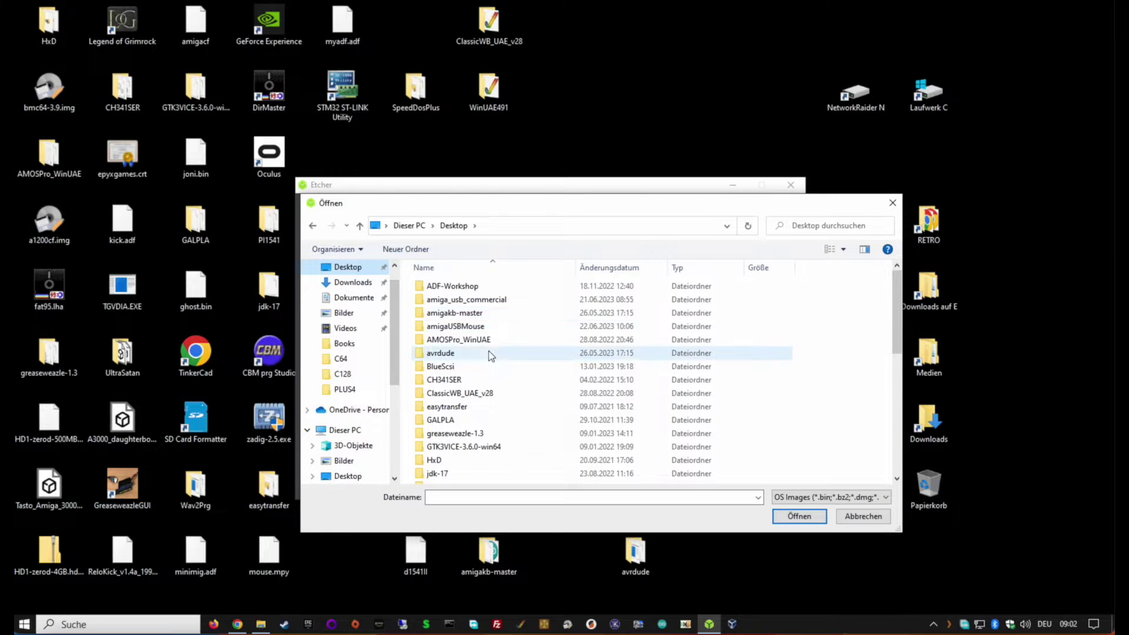
scroll(489, 352, "down", 5)
left_click(464, 370)
double_click(464, 371)
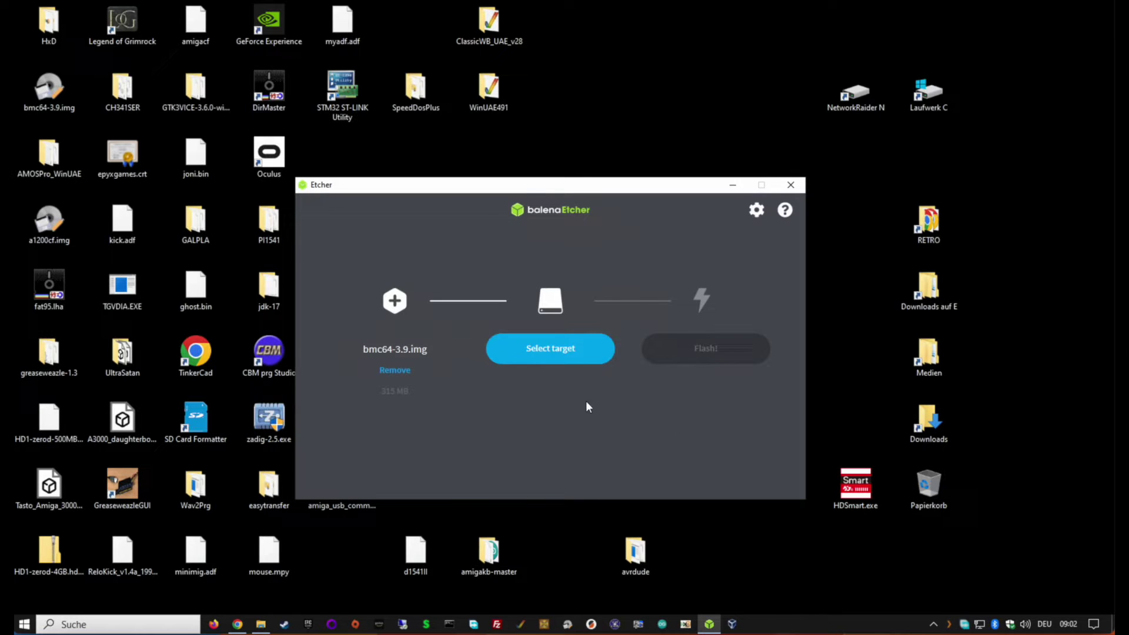
Flash the image onto the 63.3 GB Mass Storage Device USB Device (D:), allow the system changes and close Etcher
left_click(559, 351)
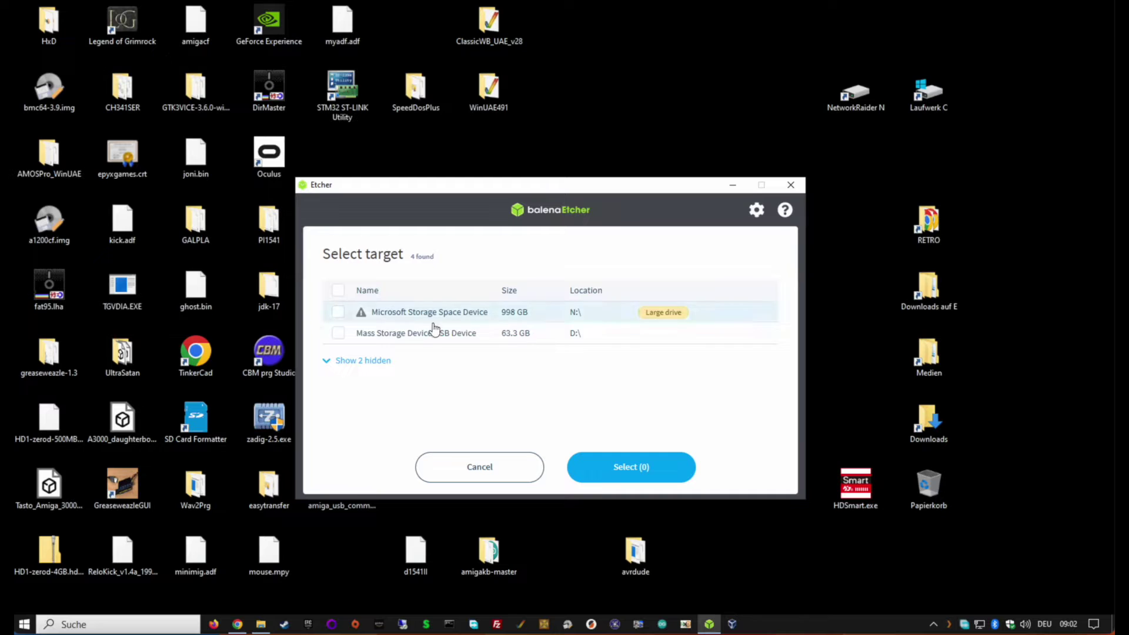
left_click(338, 333)
left_click(631, 468)
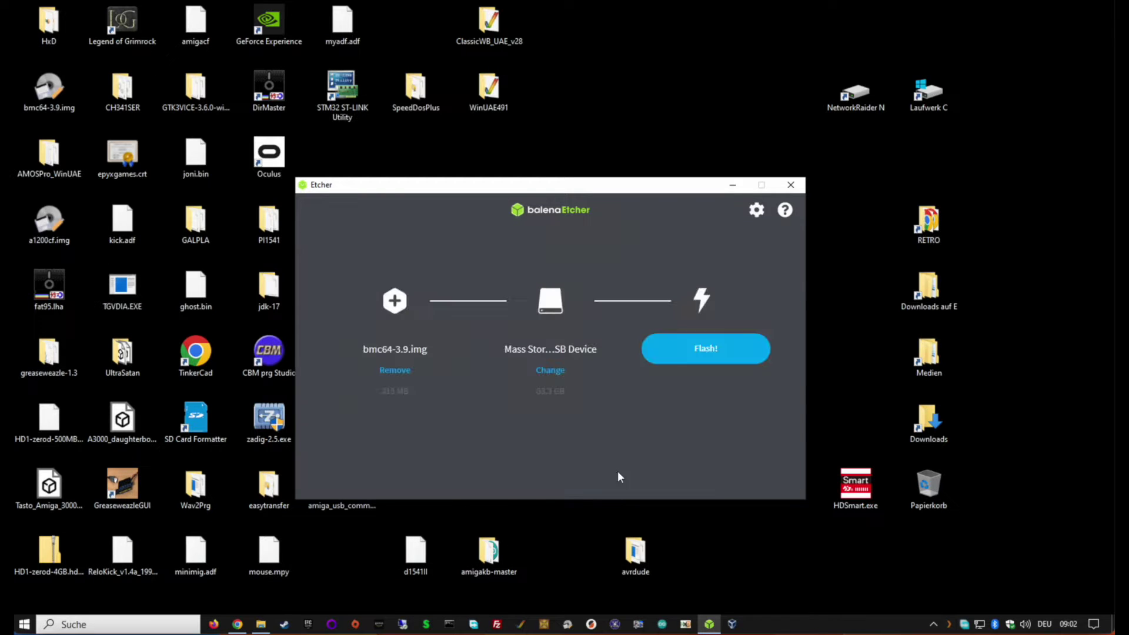
left_click(694, 350)
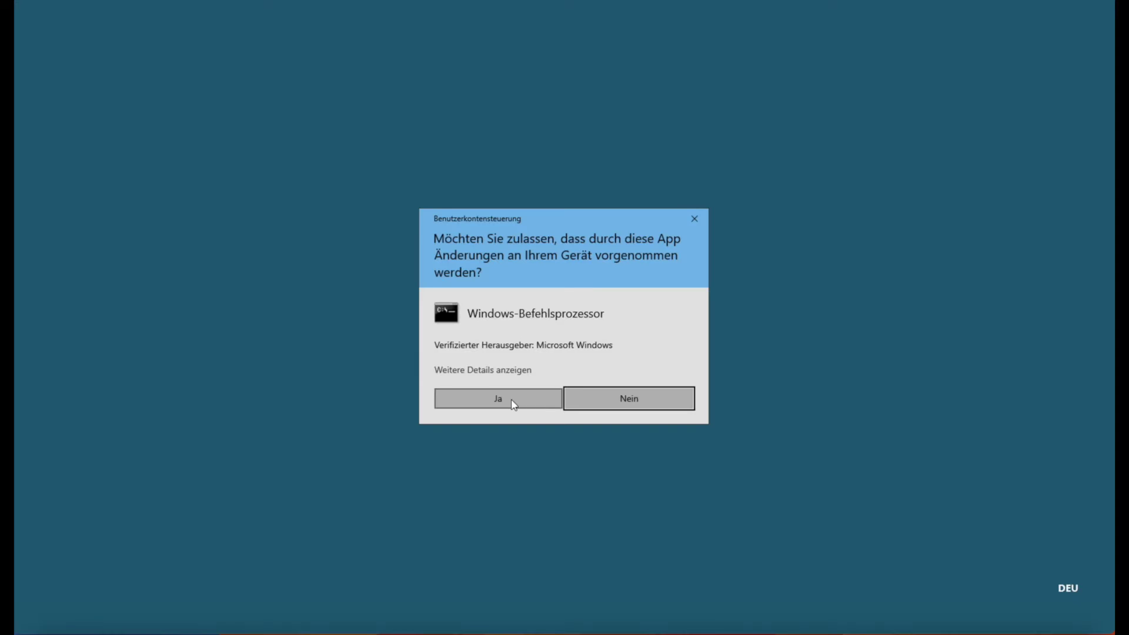
left_click(512, 401)
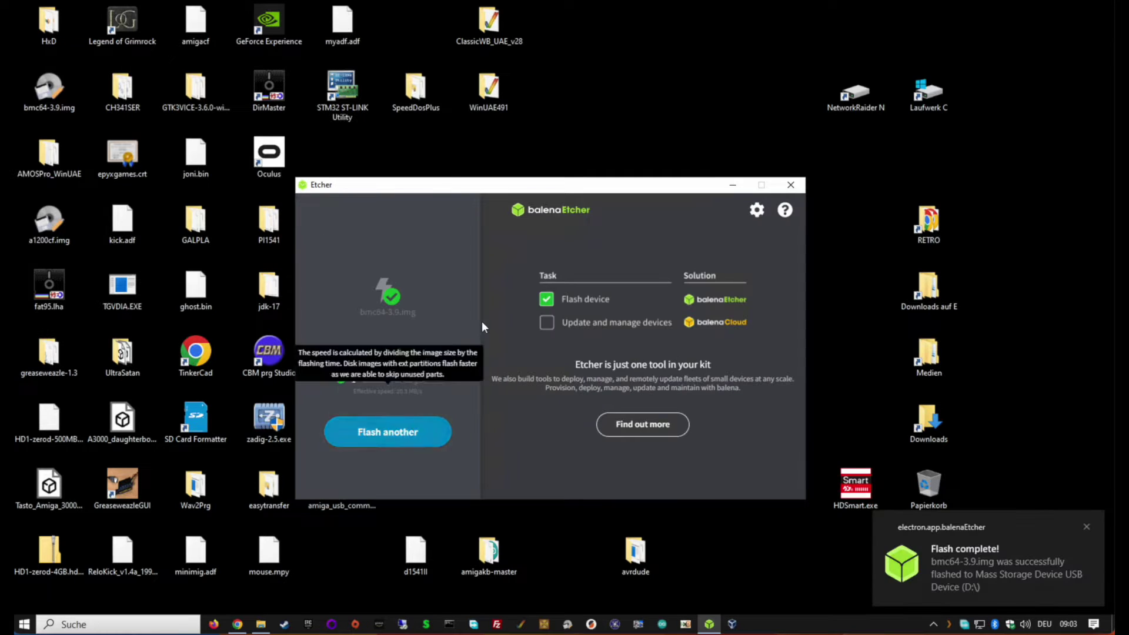
left_click(791, 184)
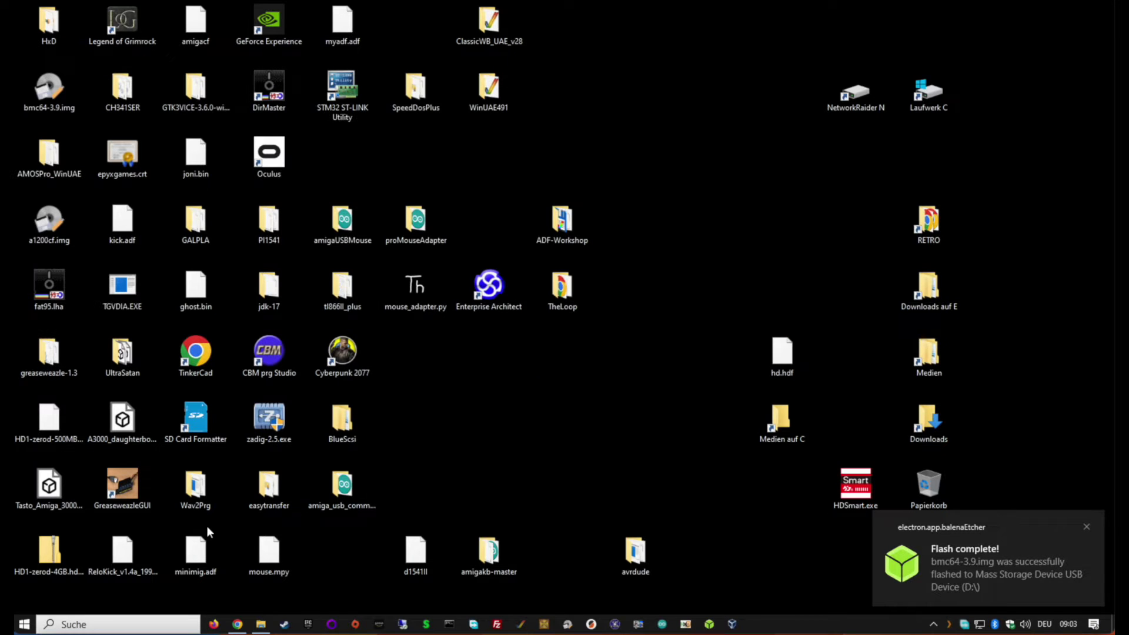
Switch to File Explorer and examine the root of USB drive D: and its C64 and VIC20 folders
left_click(261, 624)
scroll(287, 375, "down", 1)
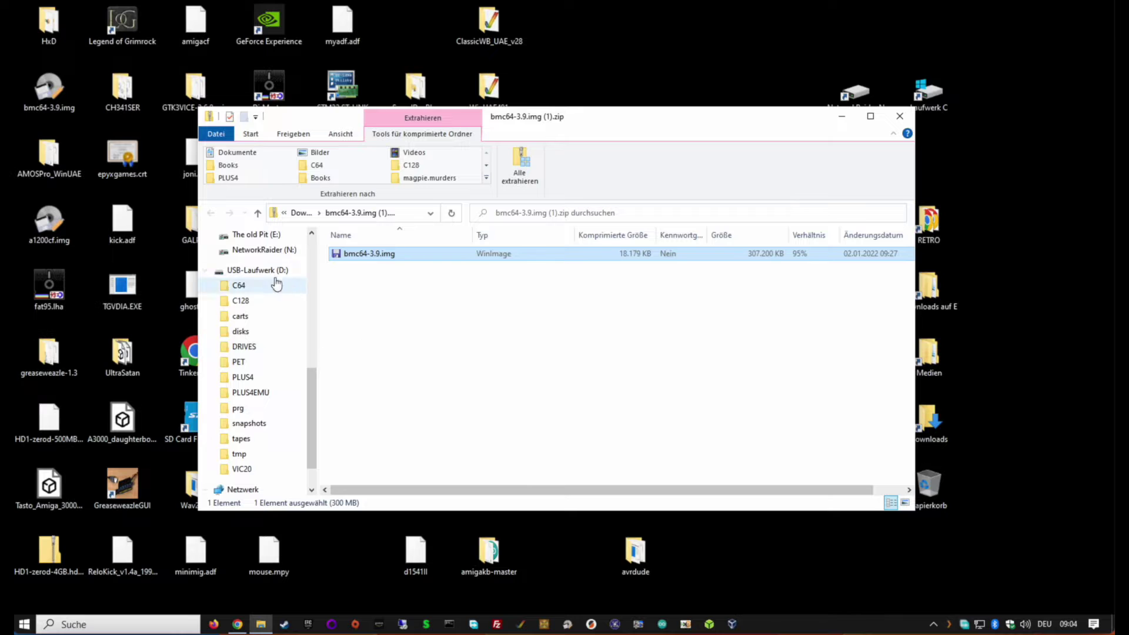
left_click(258, 272)
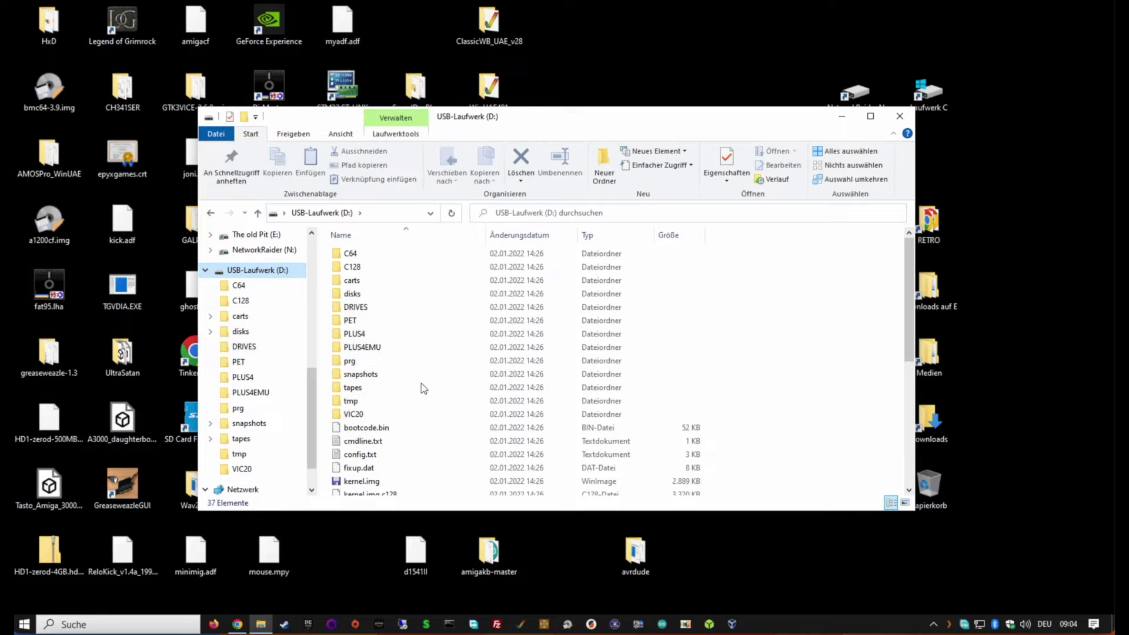
scroll(398, 474, "down", 6)
scroll(398, 466, "up", 6)
double_click(351, 254)
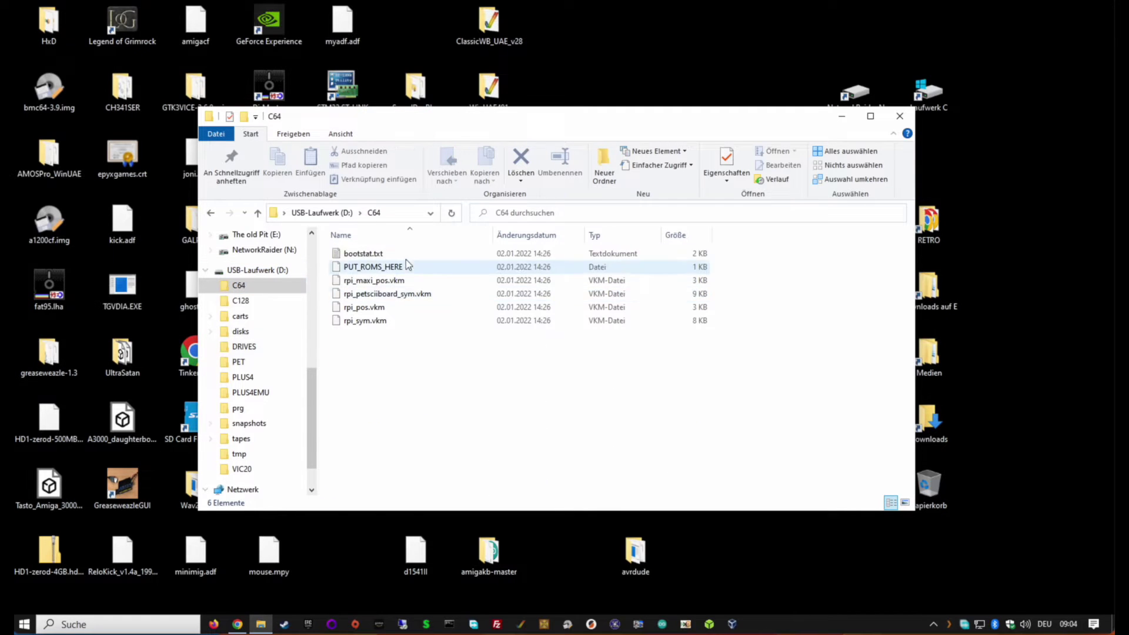
key("BackSpace")
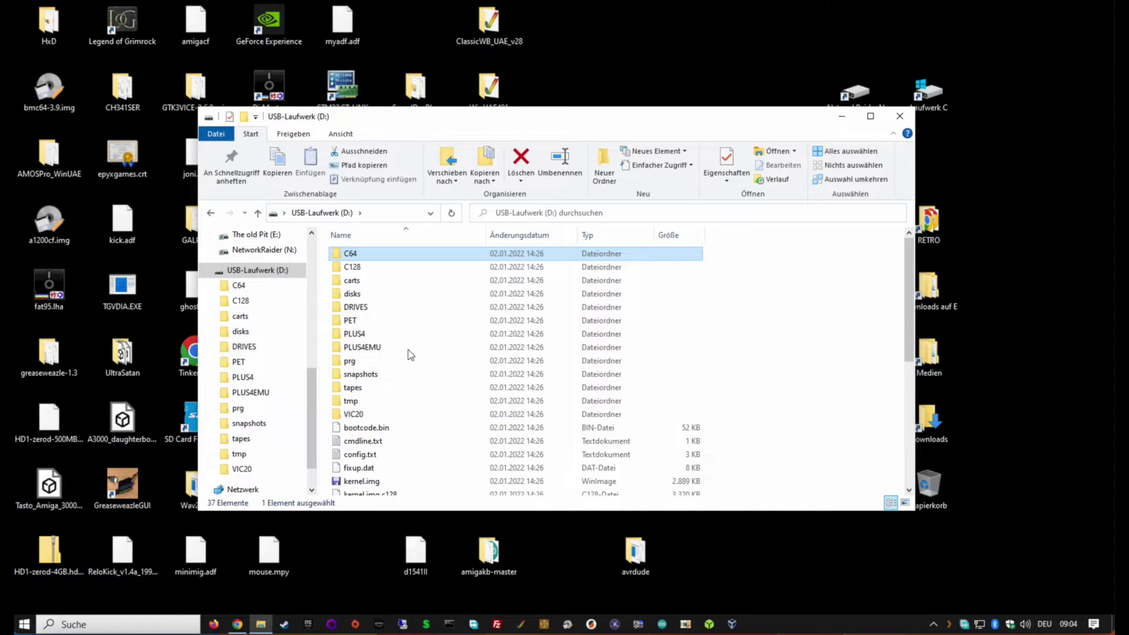
double_click(380, 415)
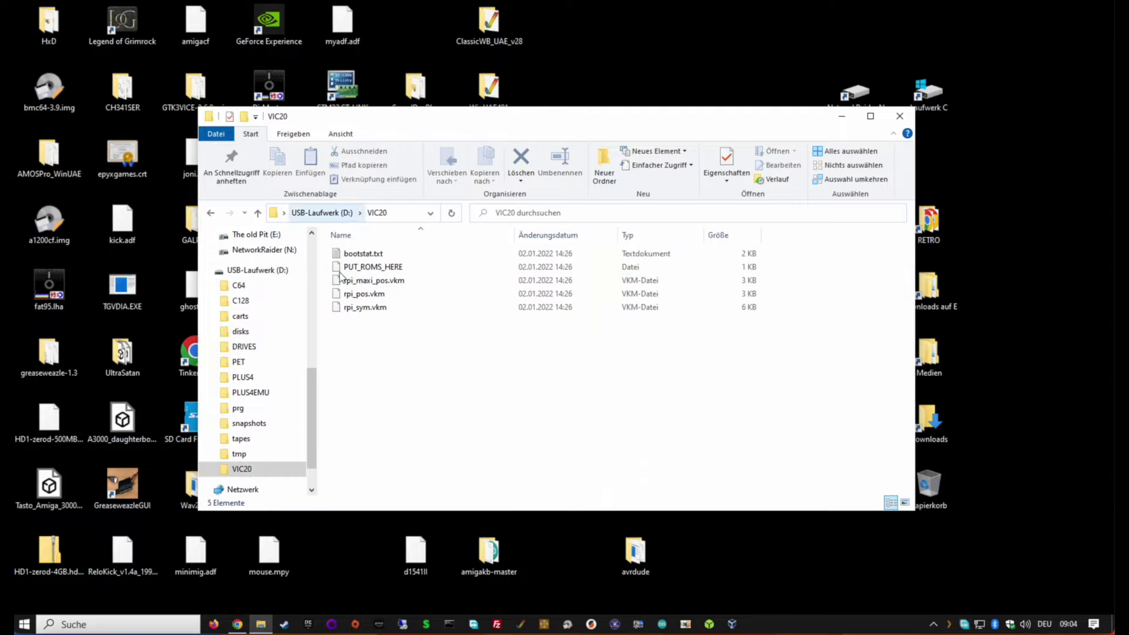
left_click(352, 216)
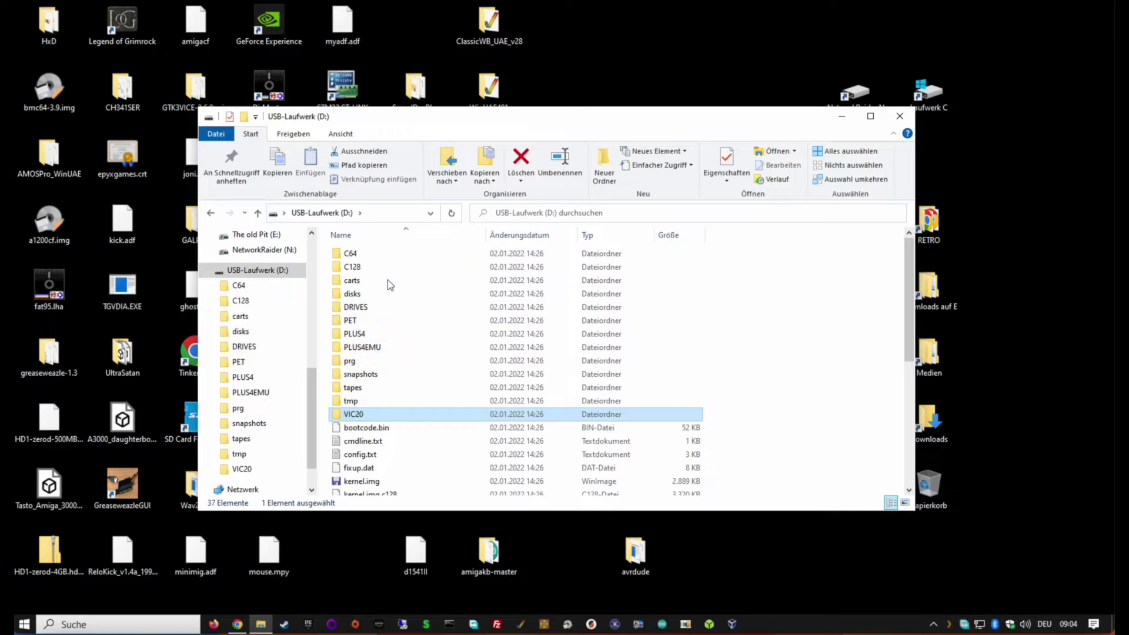
Inspect the carts folder on the USB drive, including its C64 and C128 subfolders
double_click(365, 281)
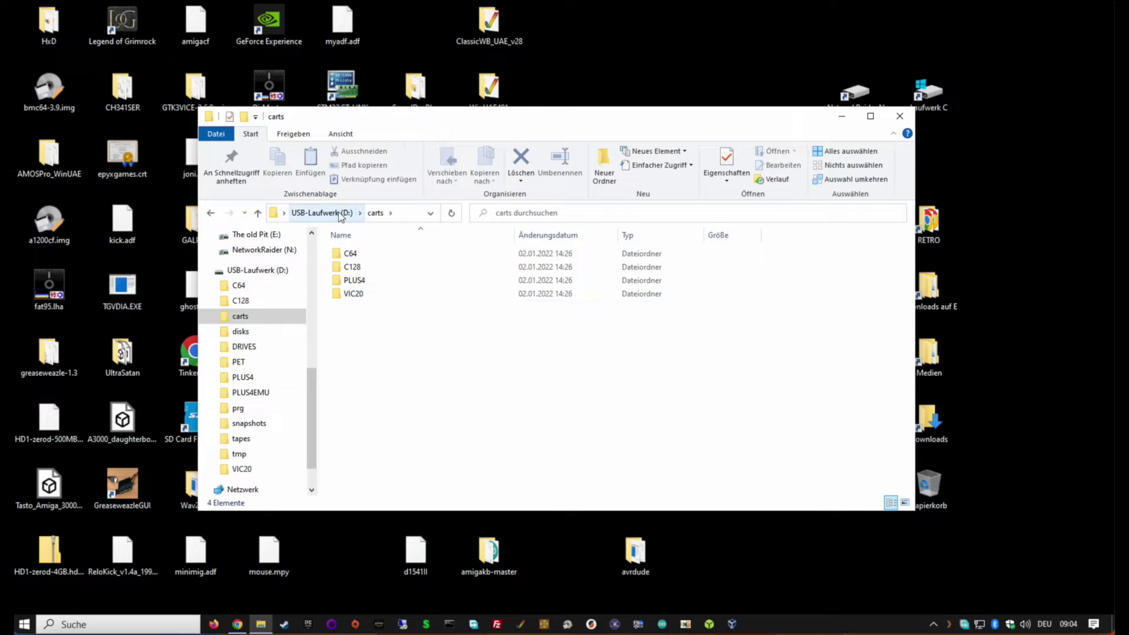
left_click(354, 254)
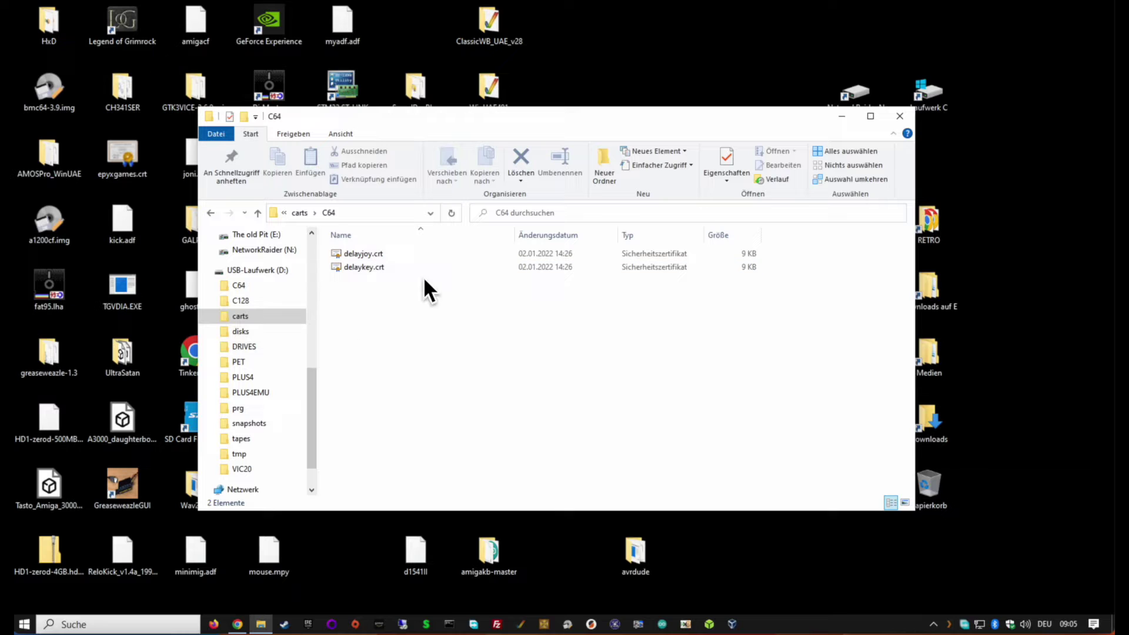
left_click(300, 213)
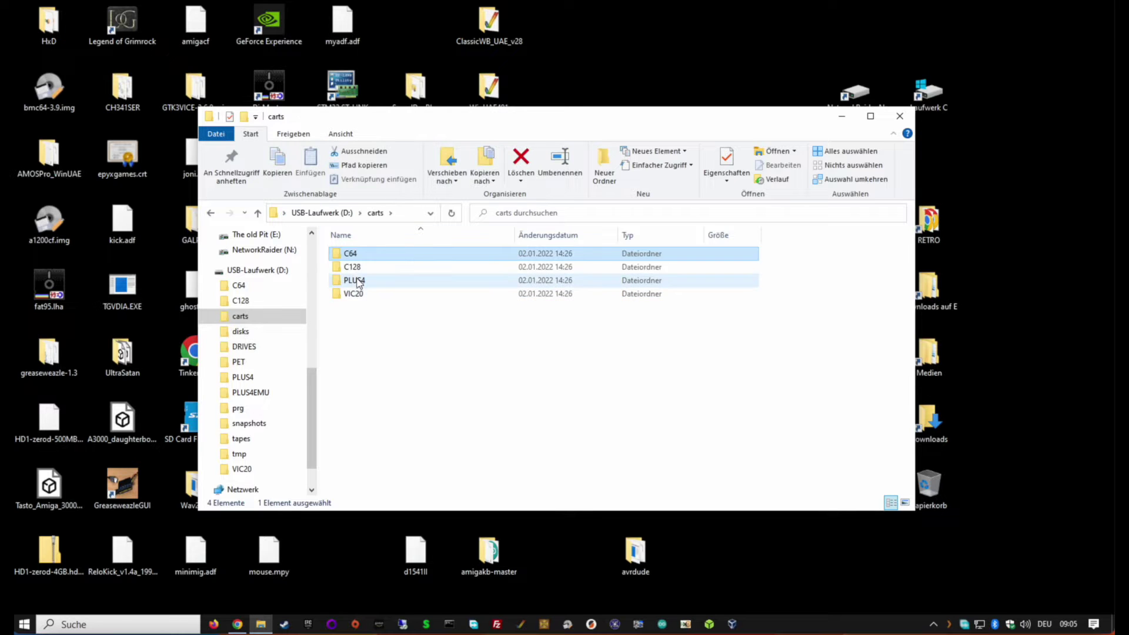
double_click(353, 267)
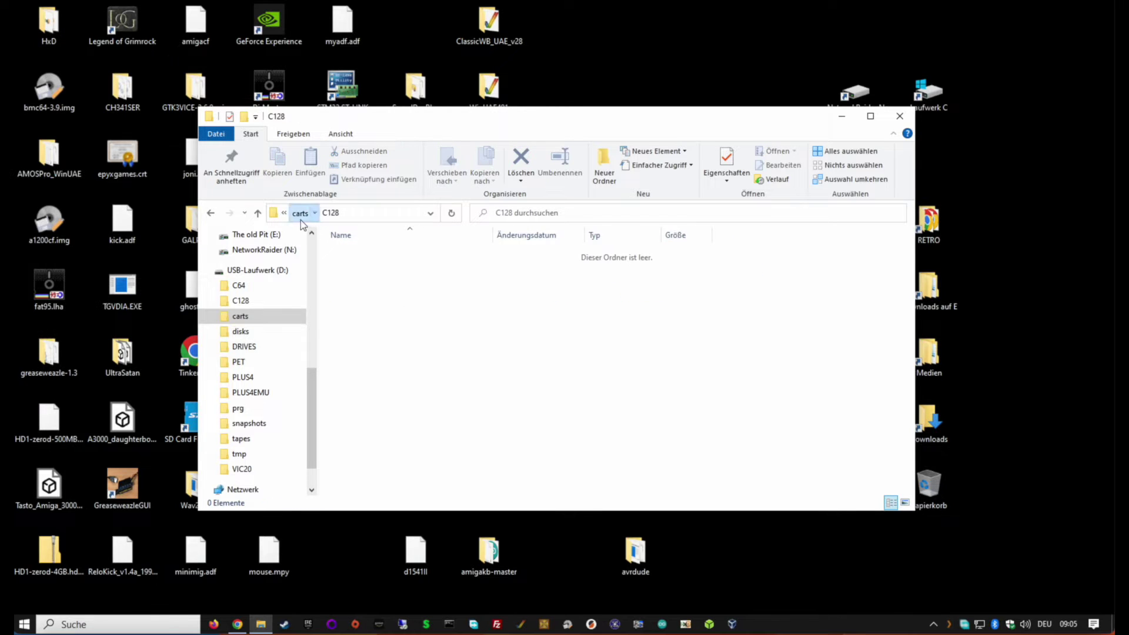
Inspect the VIC20 subfolder inside the carts folder and return to carts
left_click(301, 219)
double_click(367, 293)
left_click(301, 214)
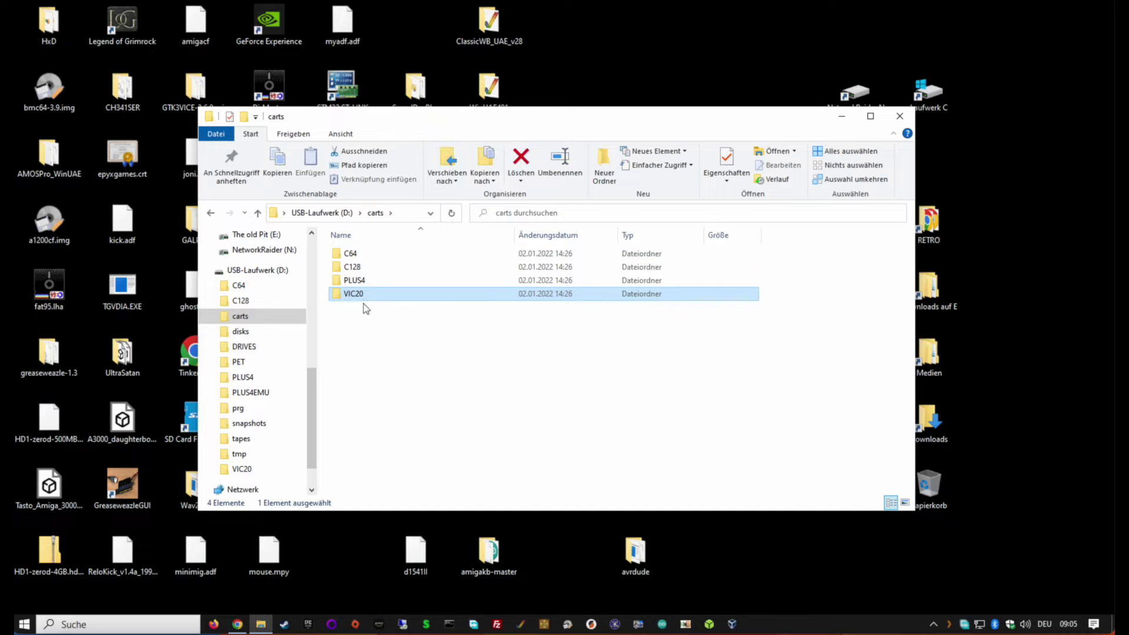
Open the C64 folder from the root of USB drive D: and shift its window aside on the desktop
left_click(320, 213)
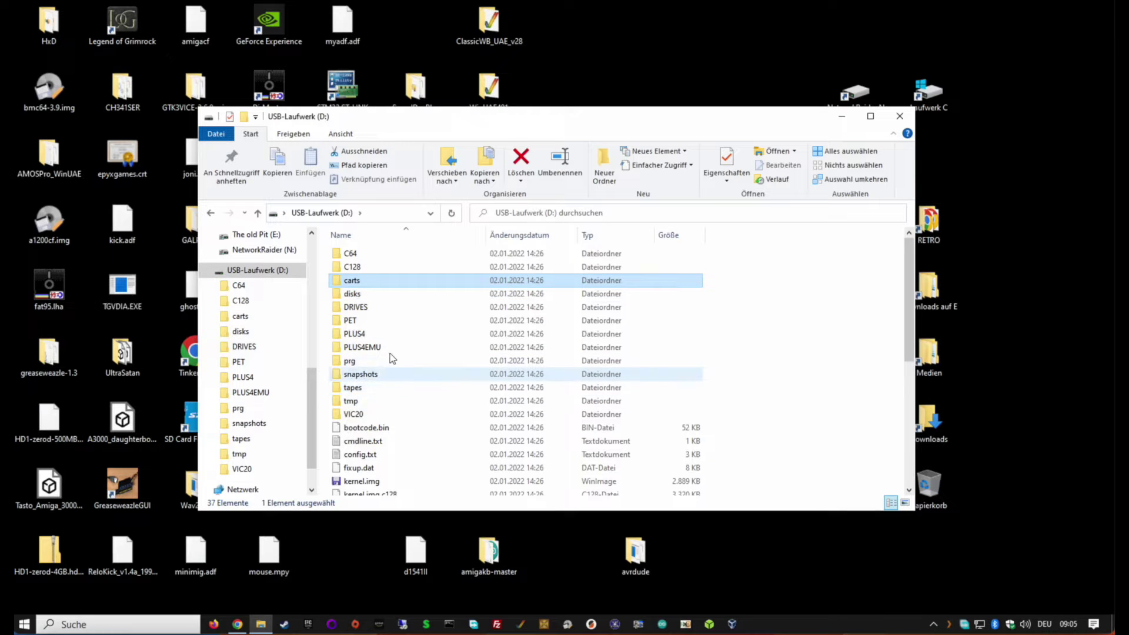
key("Home")
key("Return")
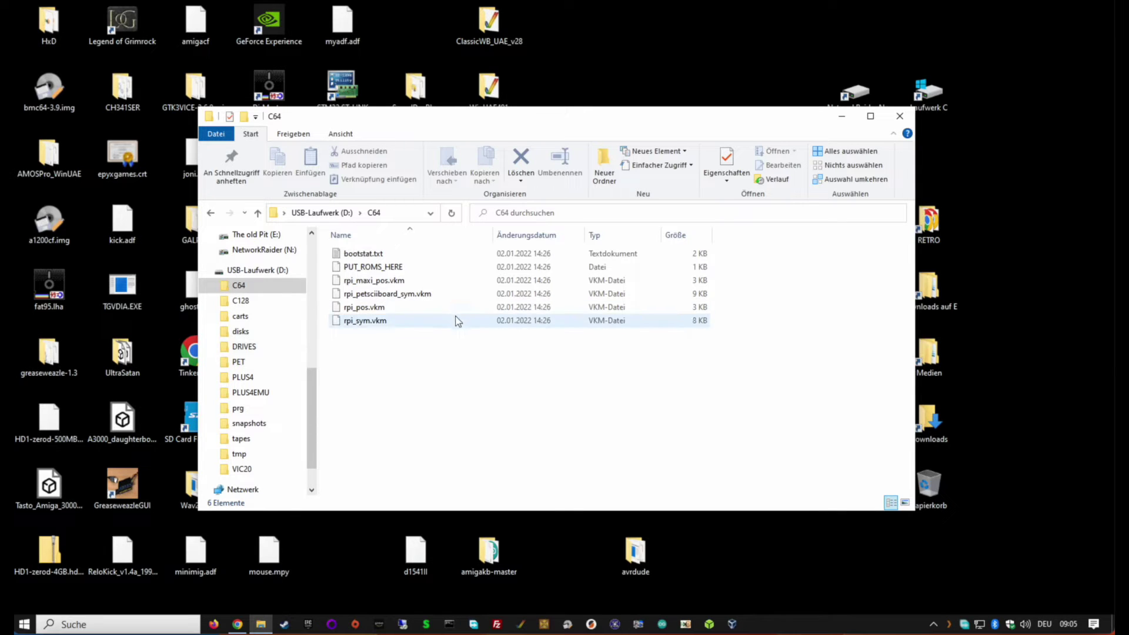
left_click_drag(454, 122, 372, 94)
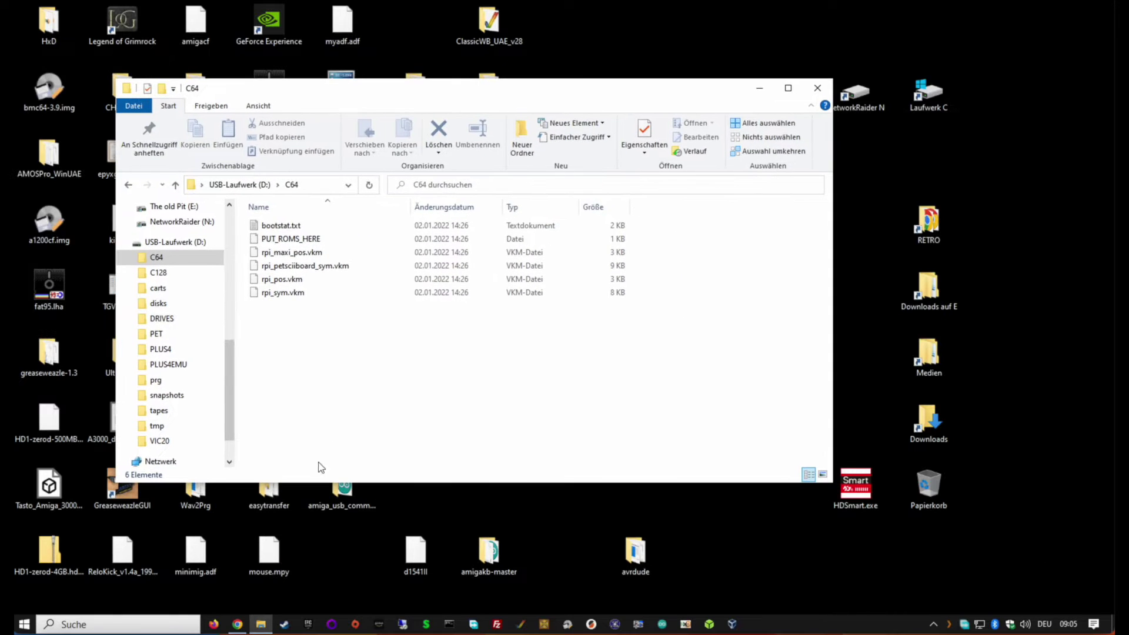
Switch to Chrome and read the BMC64 Setup section, highlighting the kernal, chargen, basic and d1541II files required in the C64 folder
left_click(238, 624)
scroll(159, 276, "up", 10)
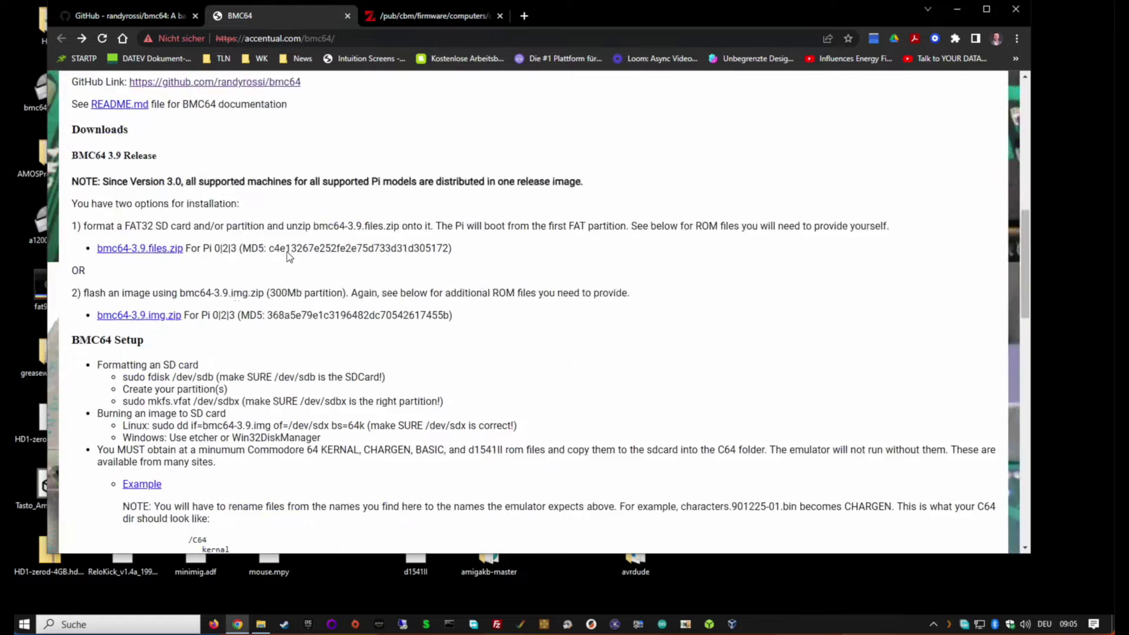
scroll(159, 276, "down", 4)
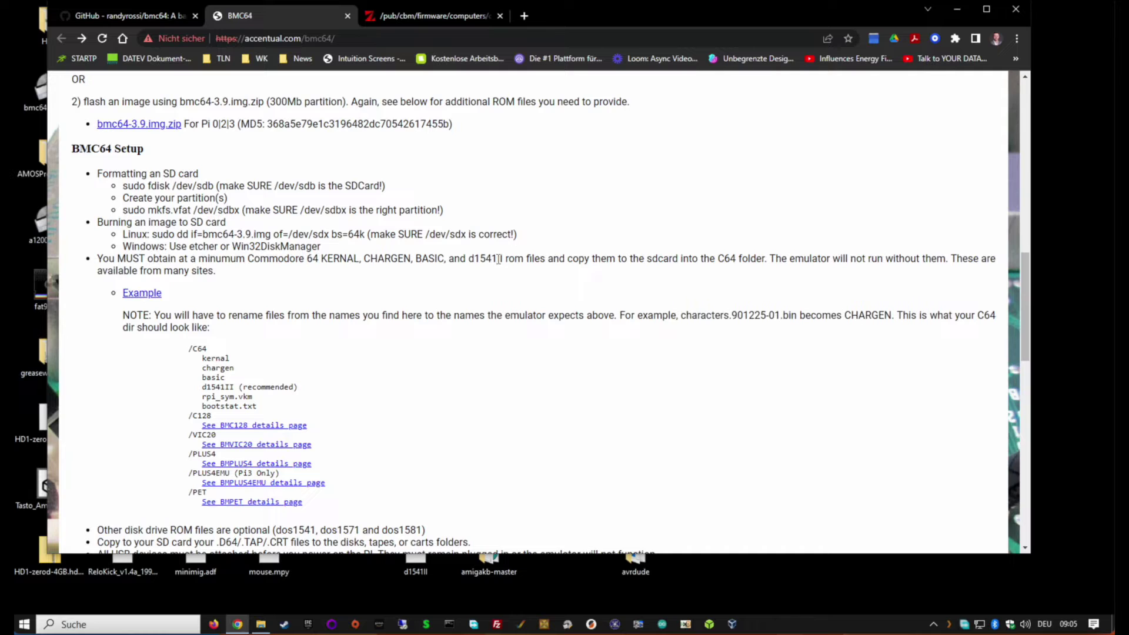
left_click_drag(310, 391, 82, 365)
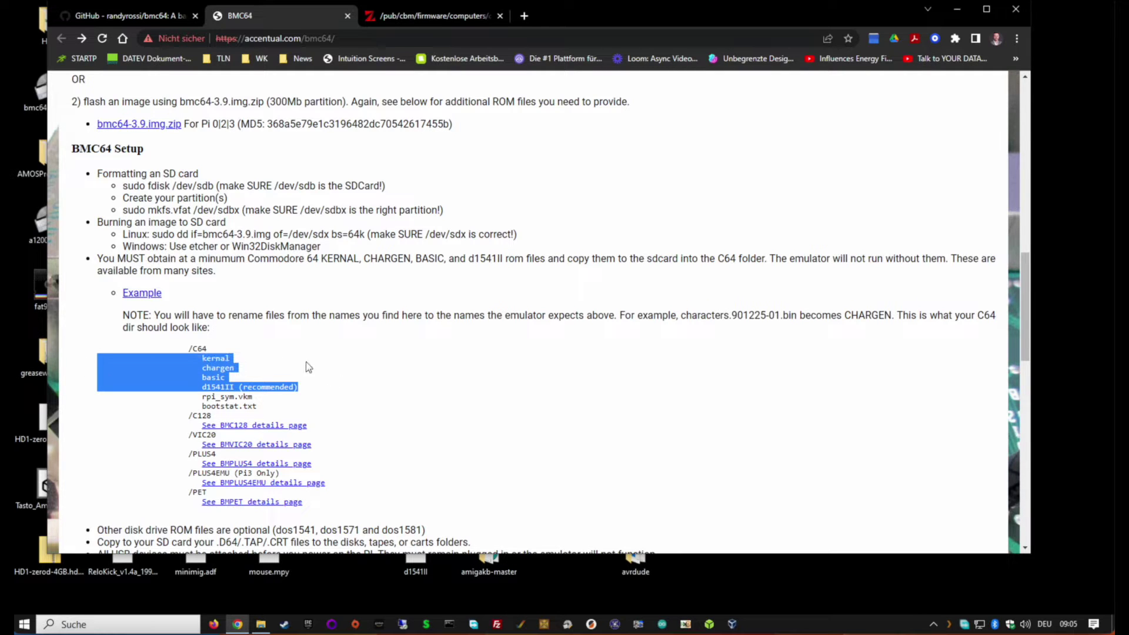
scroll(338, 73, "up", 1)
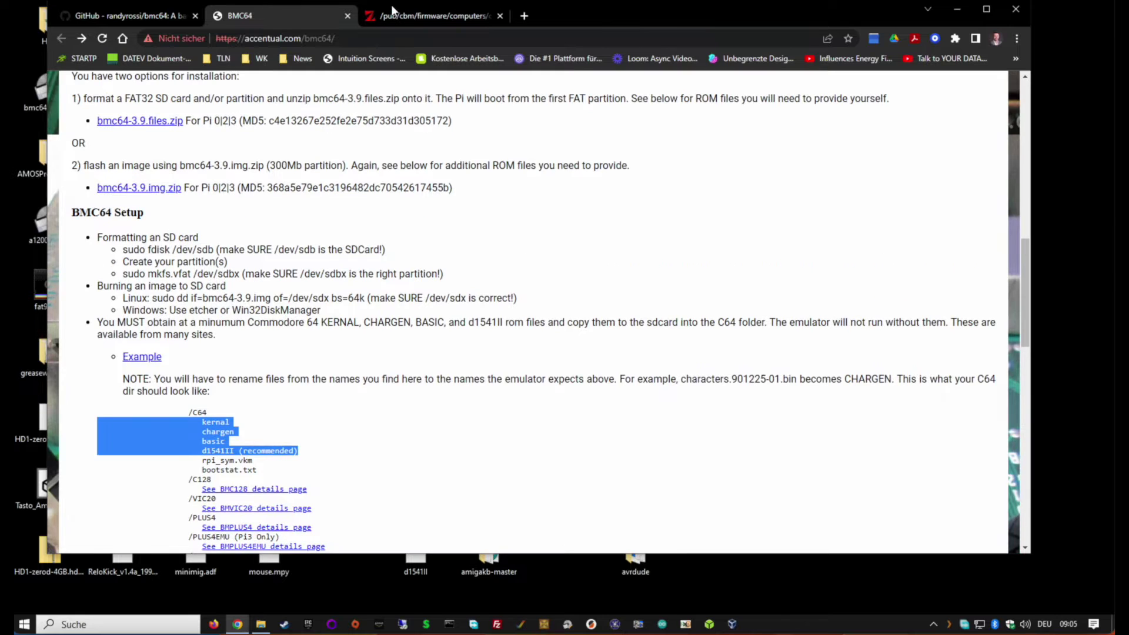
scroll(365, 176, "down", 2)
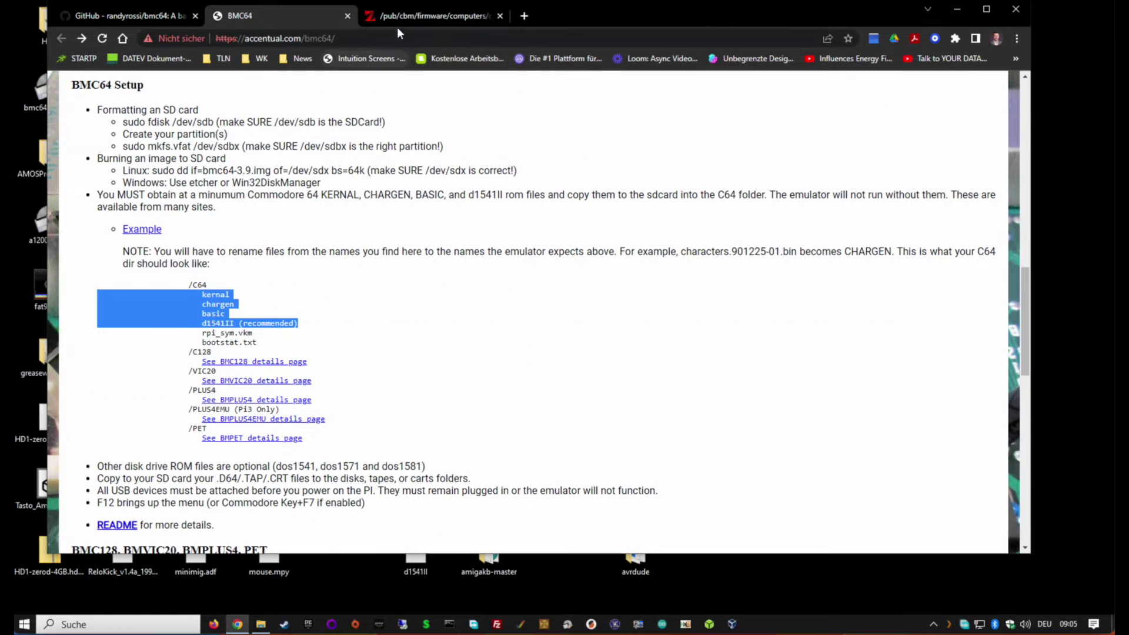
Examine the zimmers.net C64 firmware listing for the BASIC and character ROMs, checking back against the BMC64 setup page
left_click(436, 16)
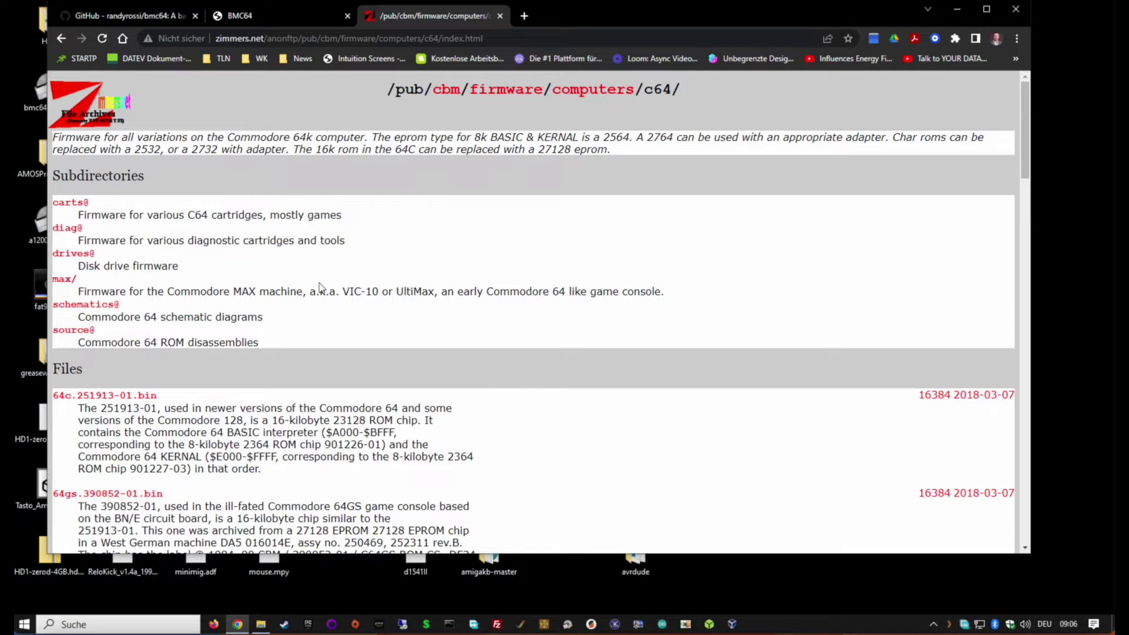
scroll(319, 281, "down", 2)
scroll(281, 218, "down", 5)
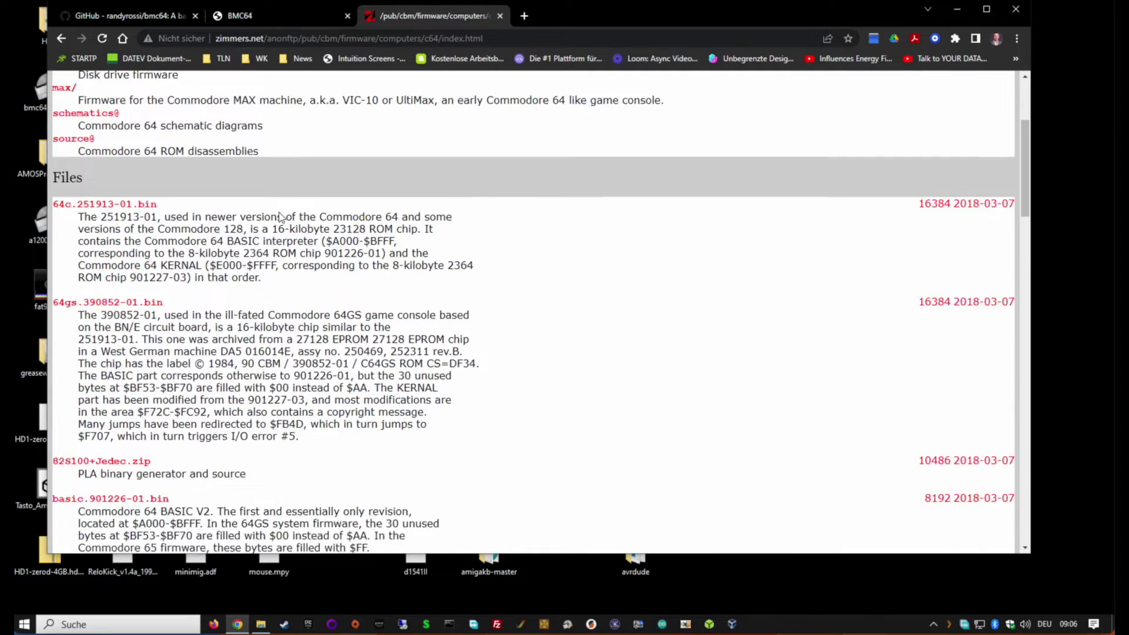
left_click(305, 18)
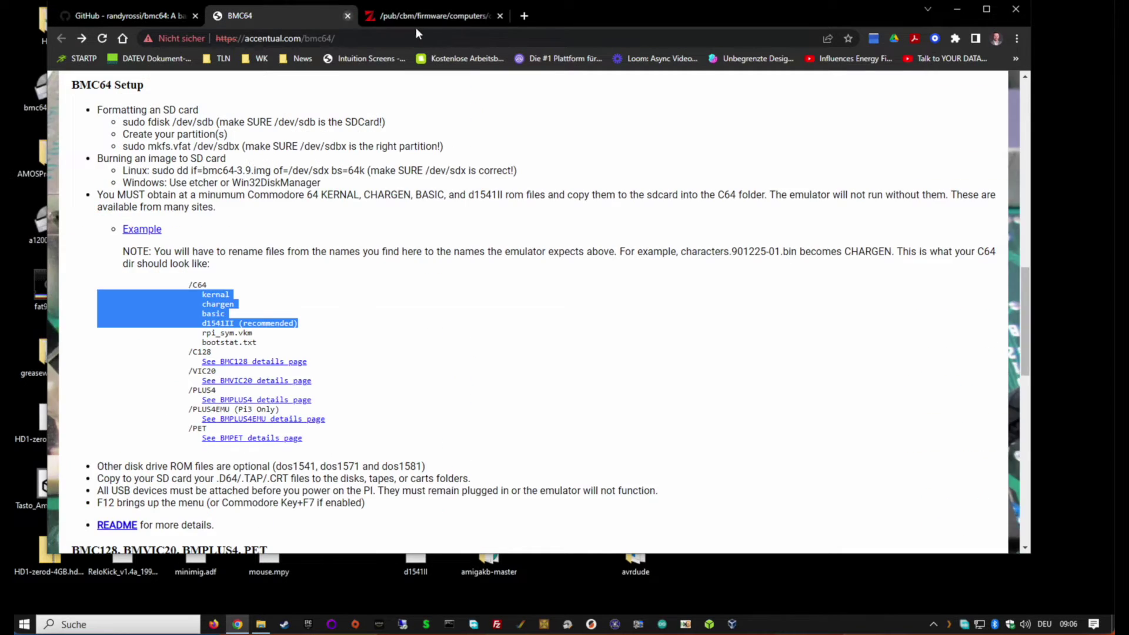
left_click(393, 15)
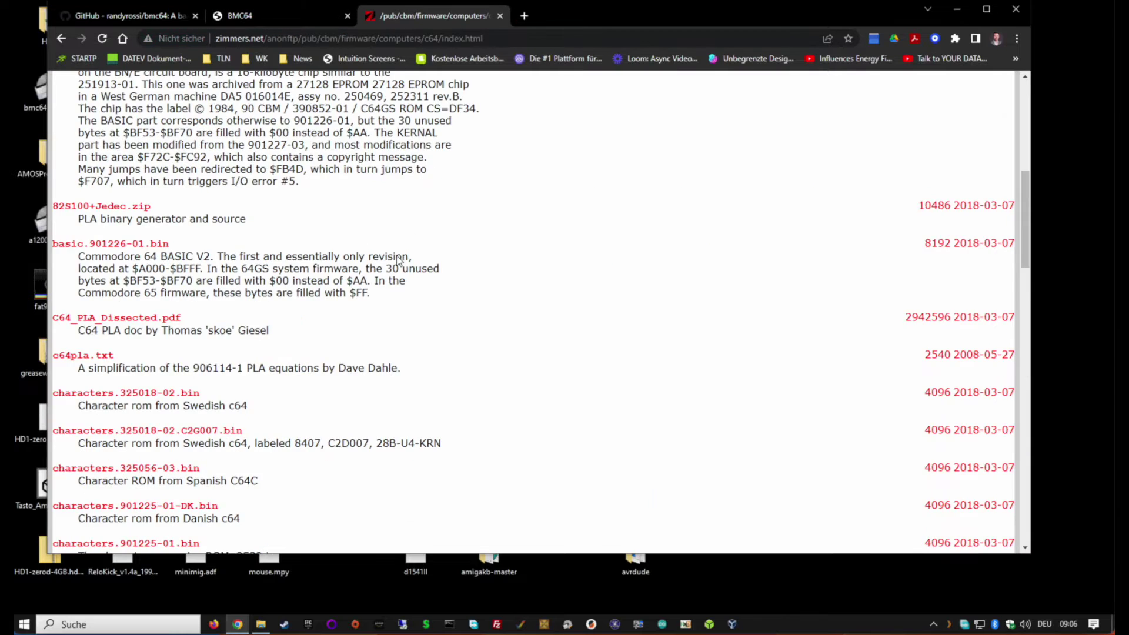
scroll(398, 259, "down", 3)
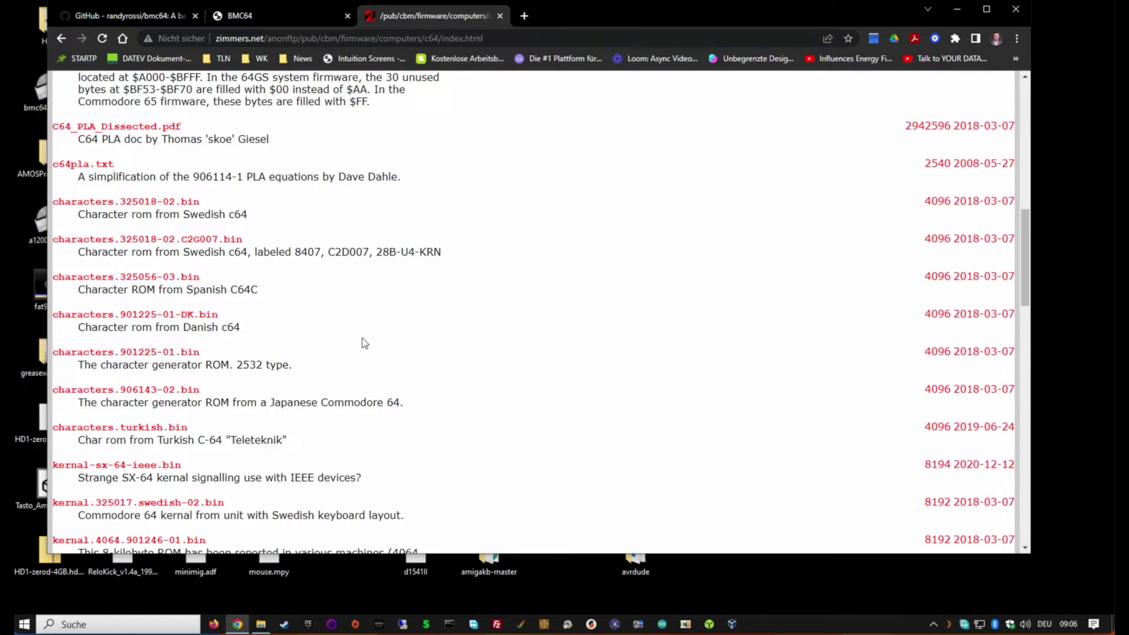
scroll(141, 359, "up", 1)
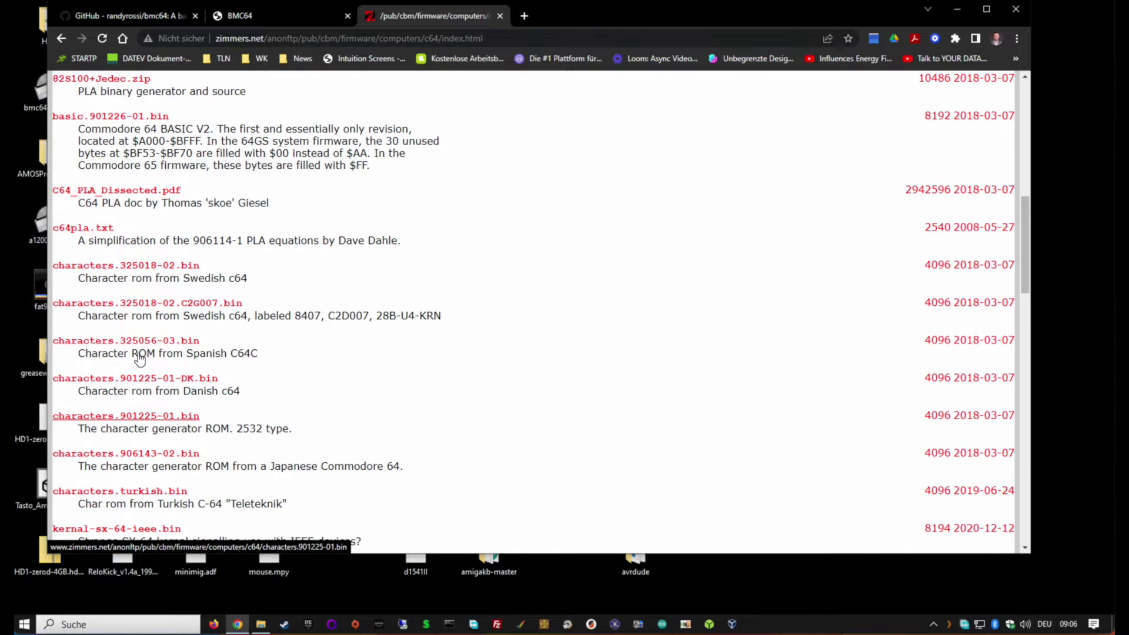
scroll(303, 315, "down", 2)
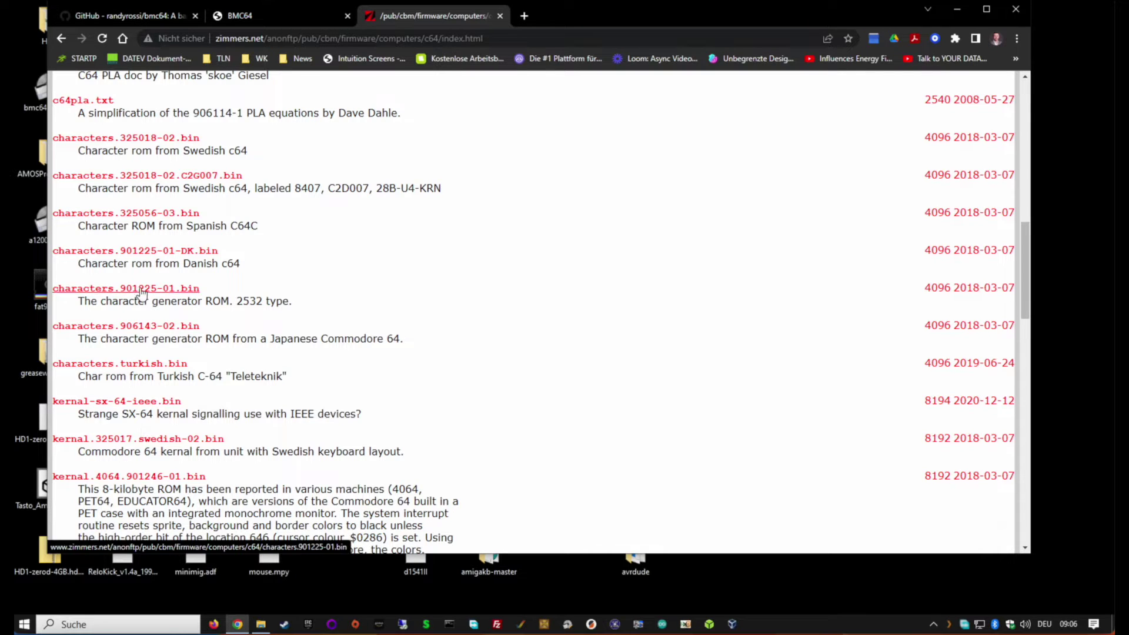
Try to save characters.901225-01.bin from the C64 firmware listing into the Downloads folder
right_click(176, 291)
left_click(239, 351)
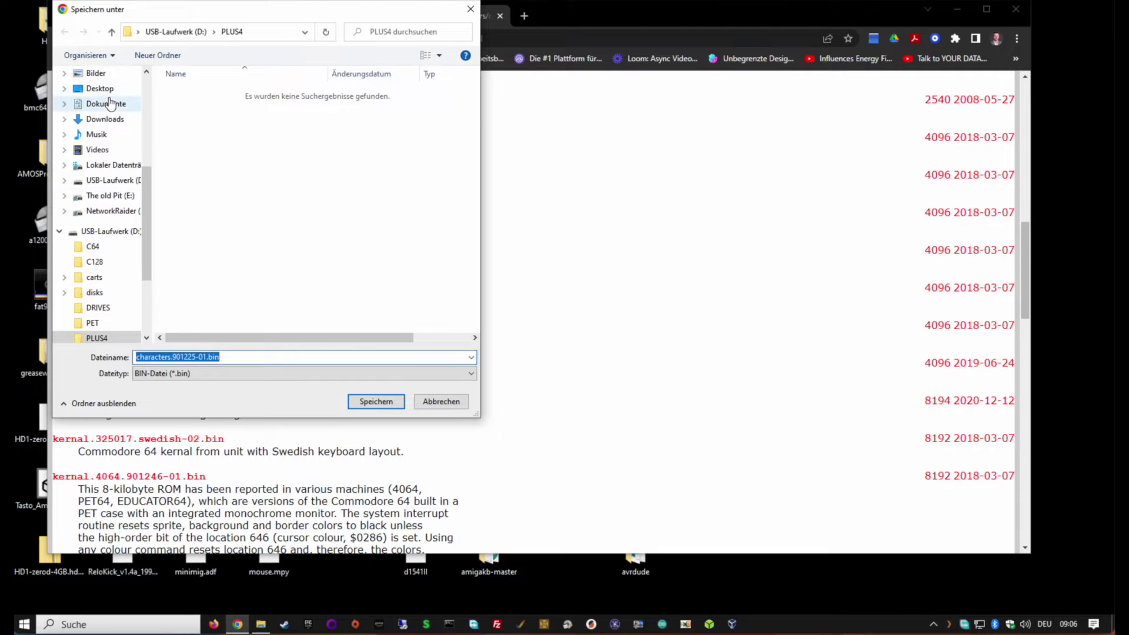
left_click(108, 119)
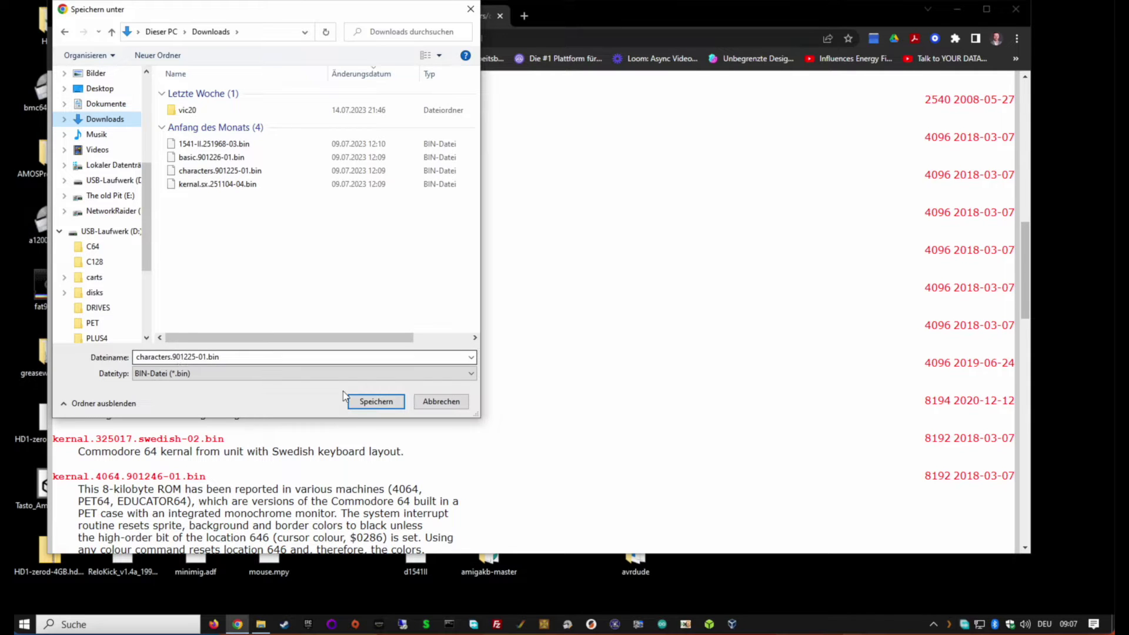
left_click(387, 402)
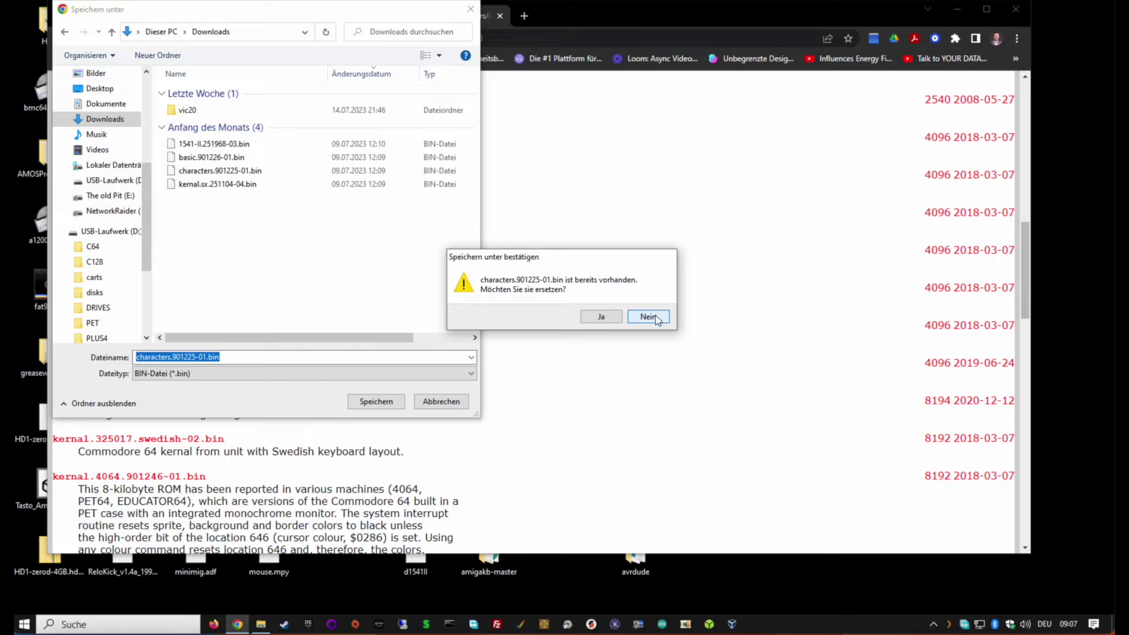
left_click(649, 317)
left_click(443, 404)
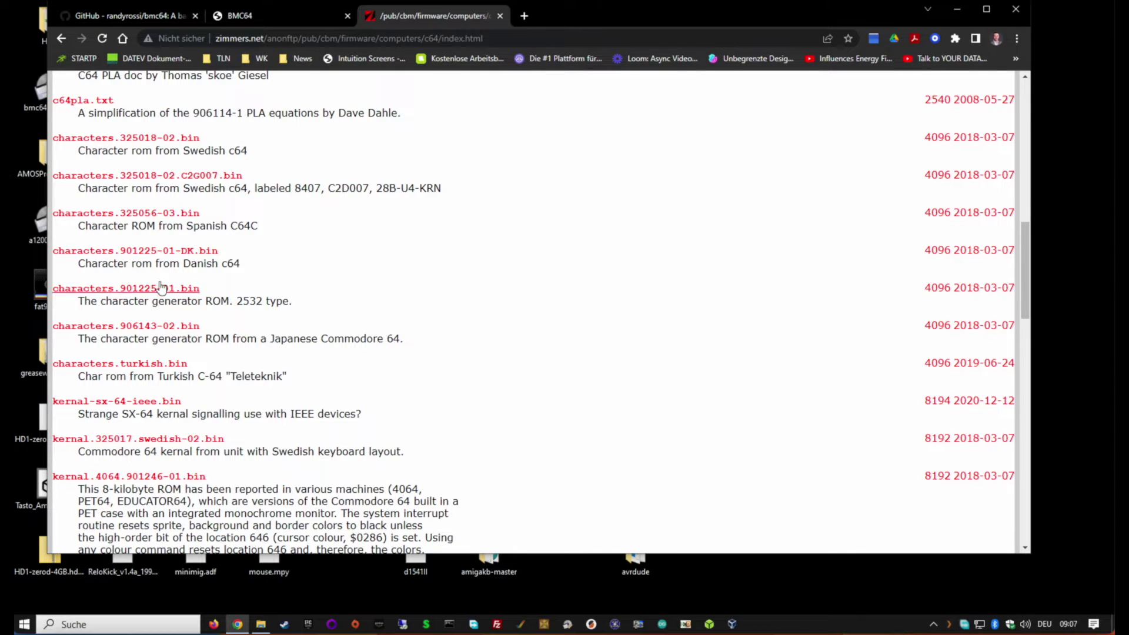
Examine the kernal ROM versions, including kernal.sx.251104-04.bin, and the basic.901226-01.bin entry in the C64 firmware listing
scroll(290, 327, "down", 3)
scroll(289, 328, "down", 3)
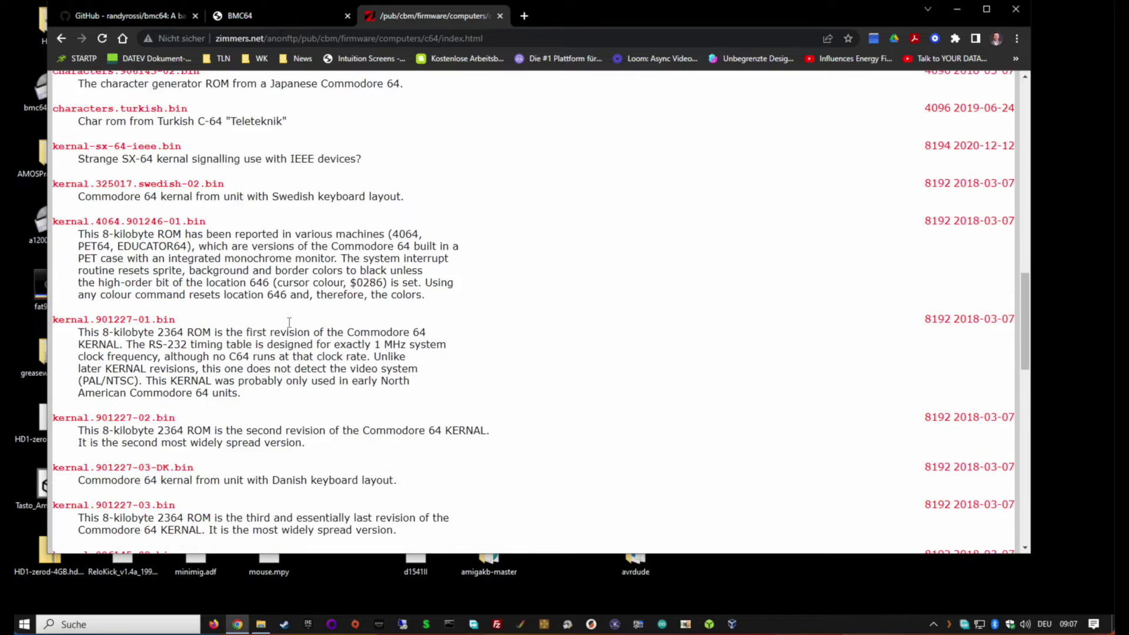
scroll(263, 315, "down", 2)
scroll(263, 315, "down", 2)
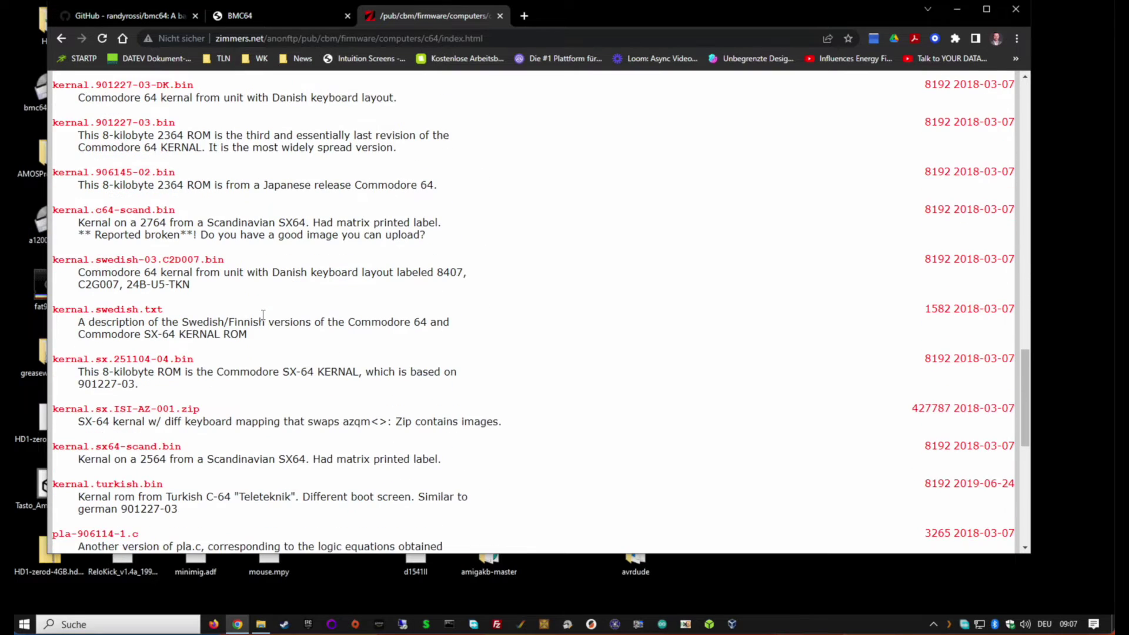
scroll(263, 319, "down", 2)
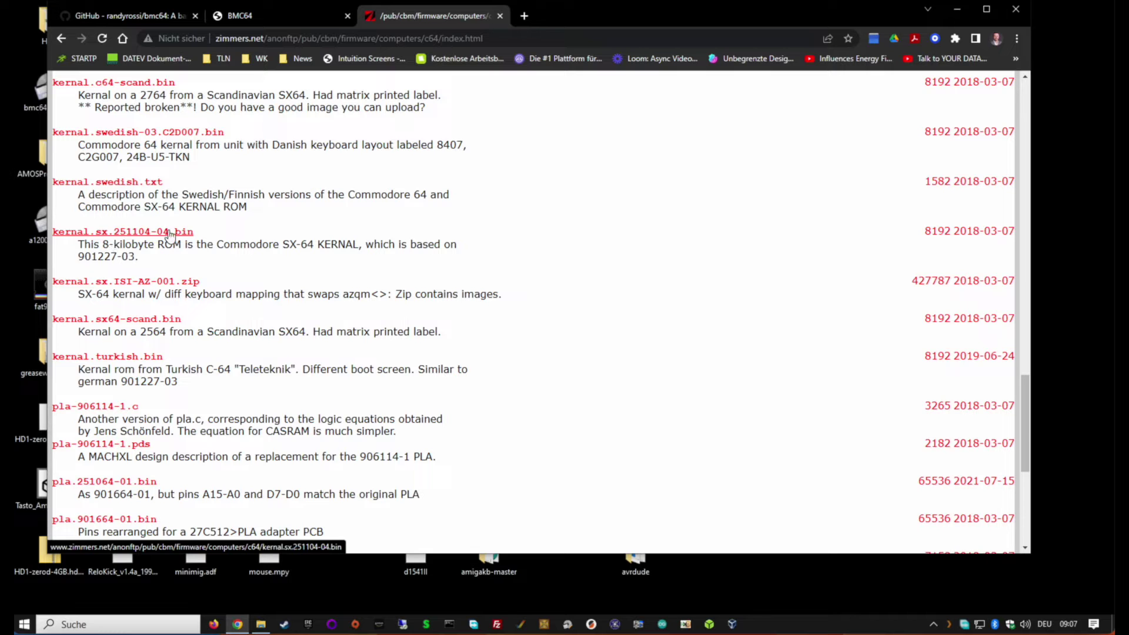
scroll(212, 308, "down", 5)
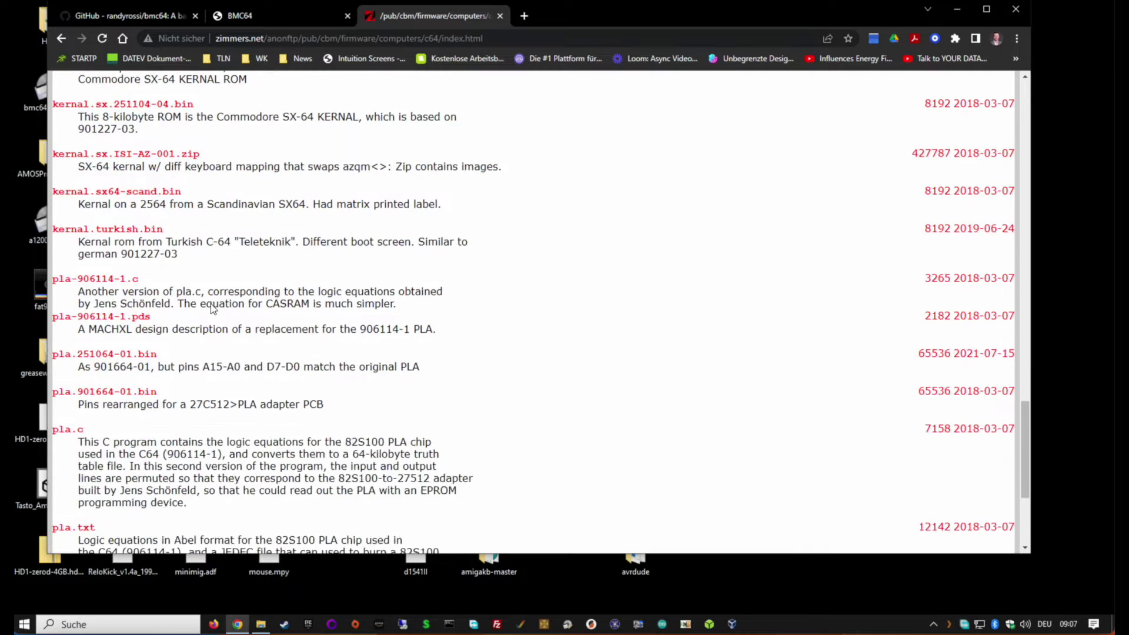
scroll(212, 308, "down", 1)
scroll(213, 308, "up", 10)
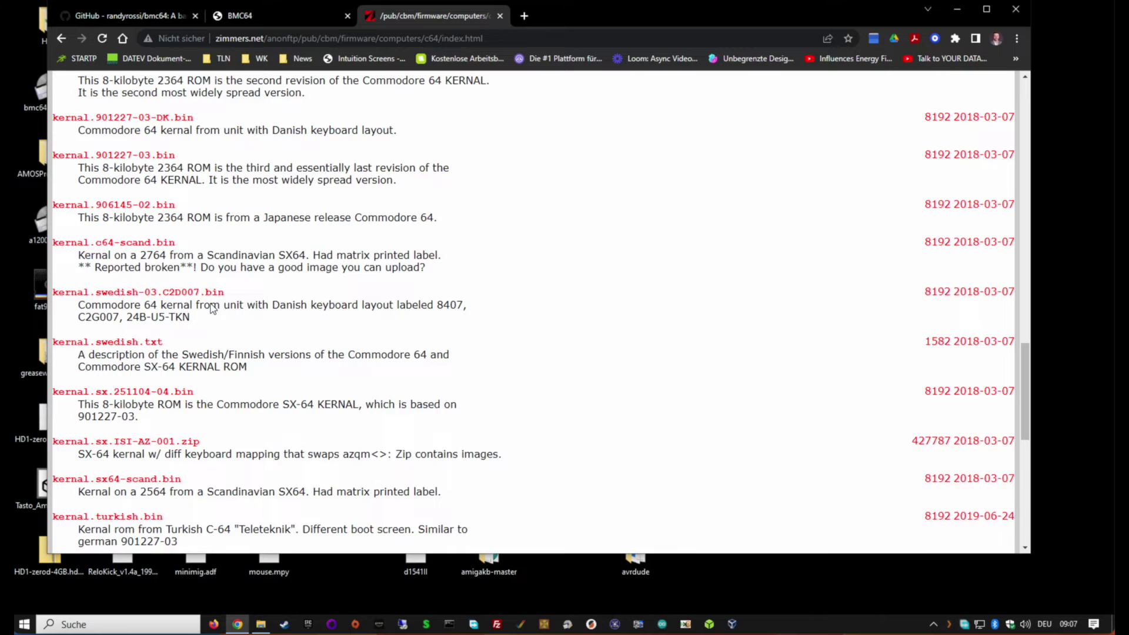
scroll(213, 308, "up", 10)
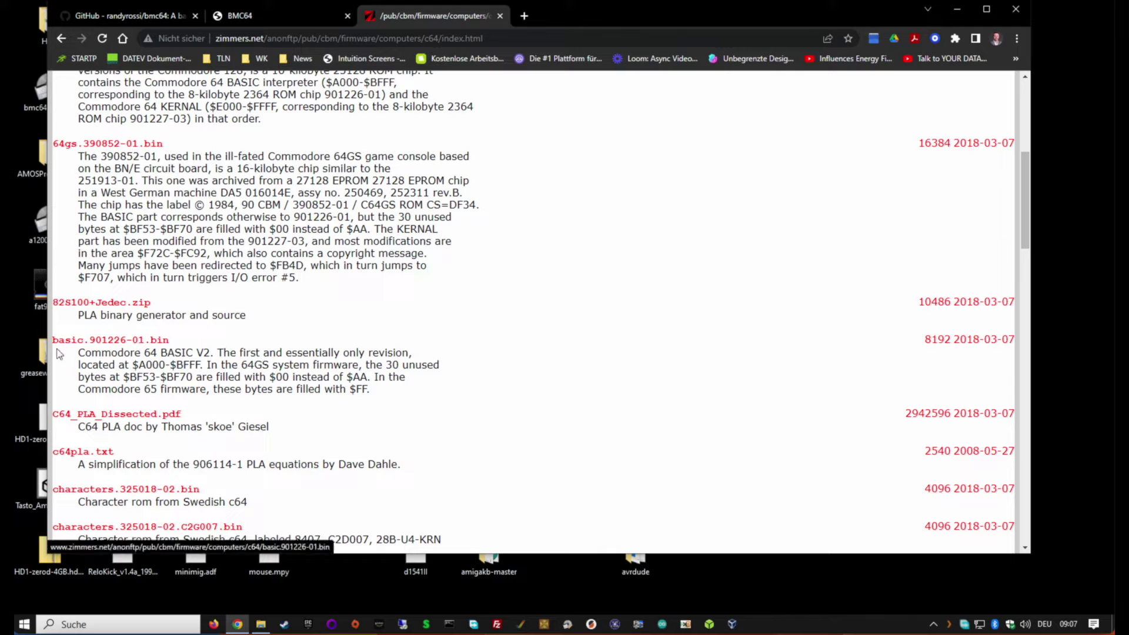
scroll(227, 351, "up", 3)
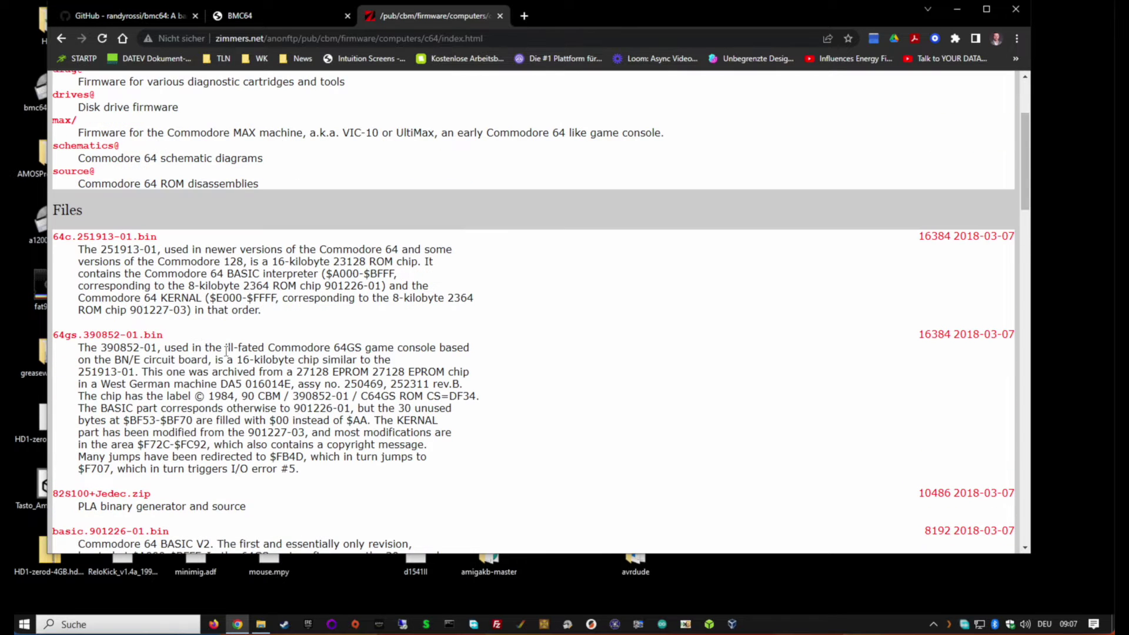
scroll(226, 351, "down", 10)
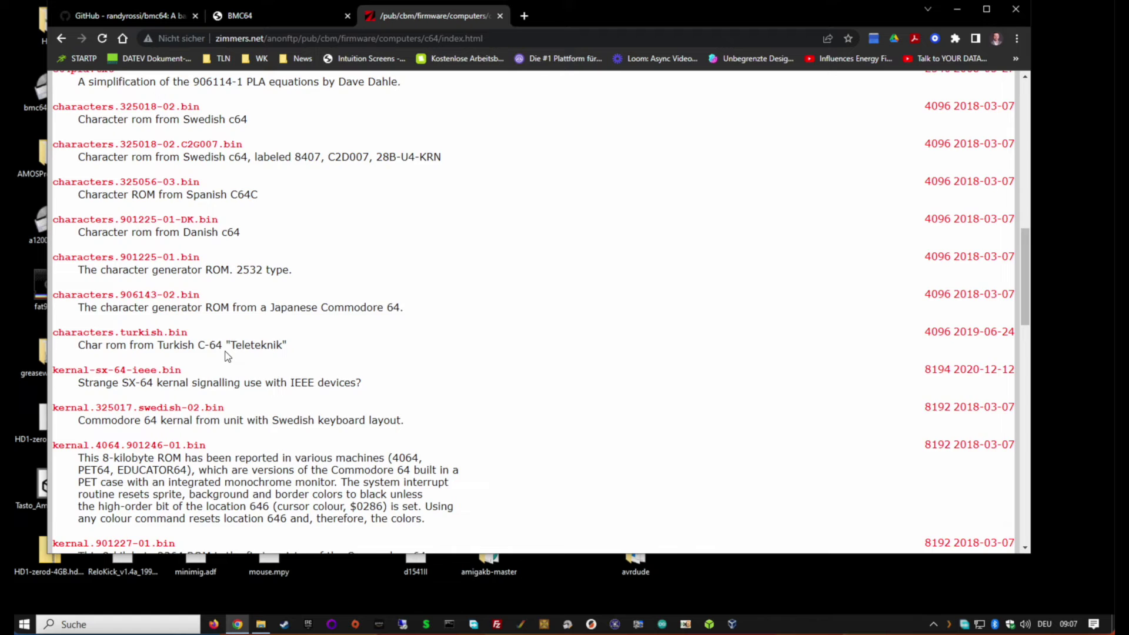
scroll(226, 351, "down", 3)
scroll(227, 351, "up", 1)
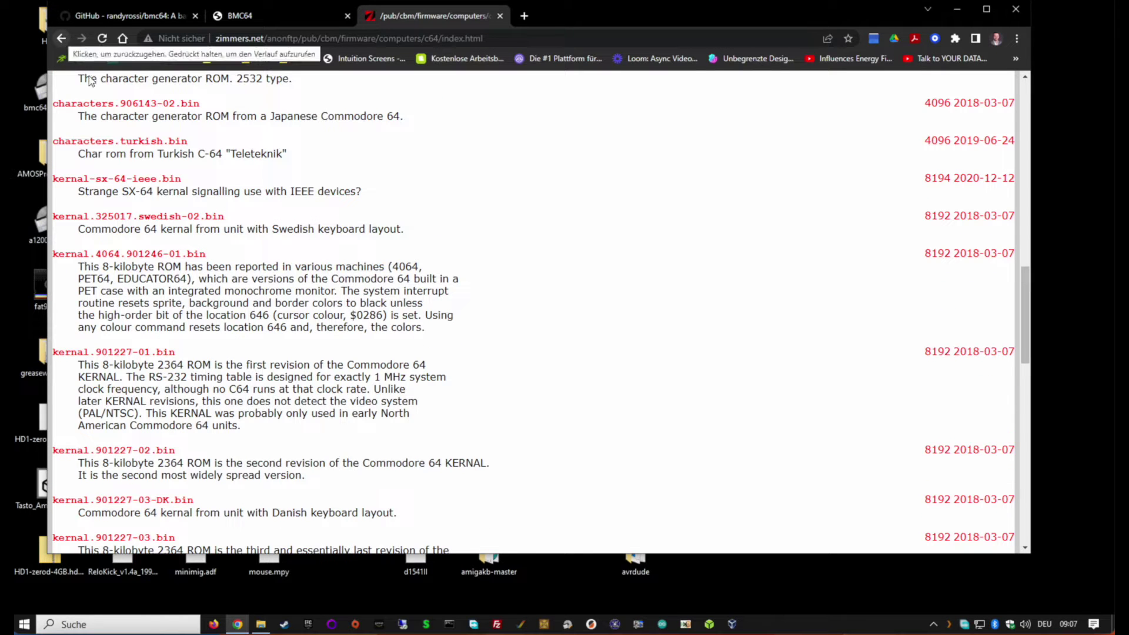
Go back to the firmware directory, open drives/new/1541 and look through the listing for the 1541-II firmware files
left_click(61, 39)
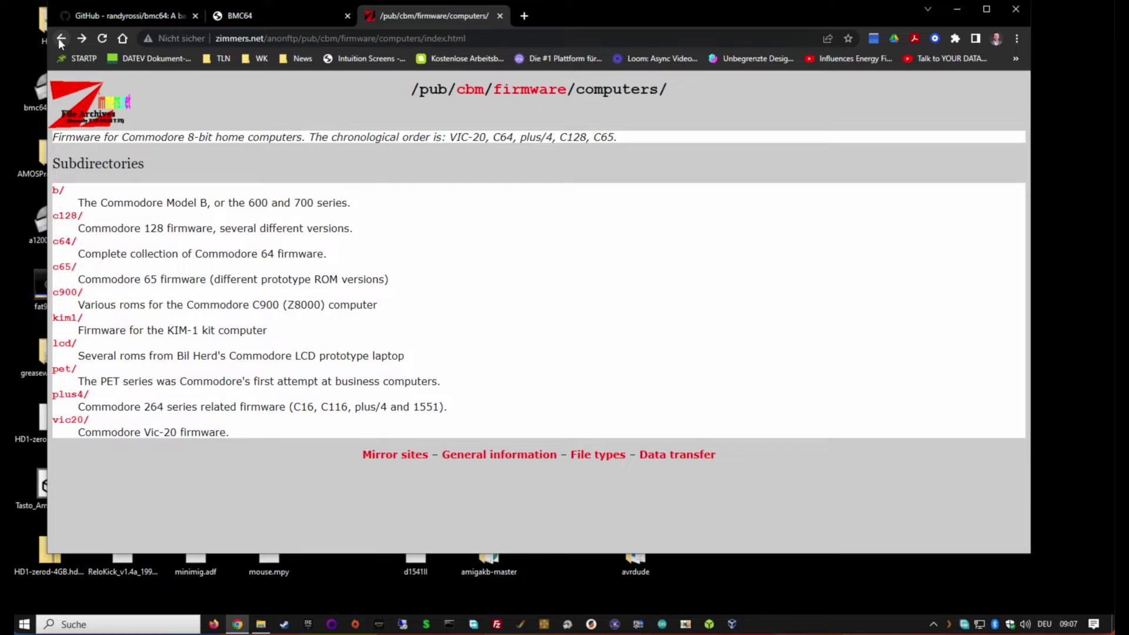
left_click(58, 37)
left_click(83, 258)
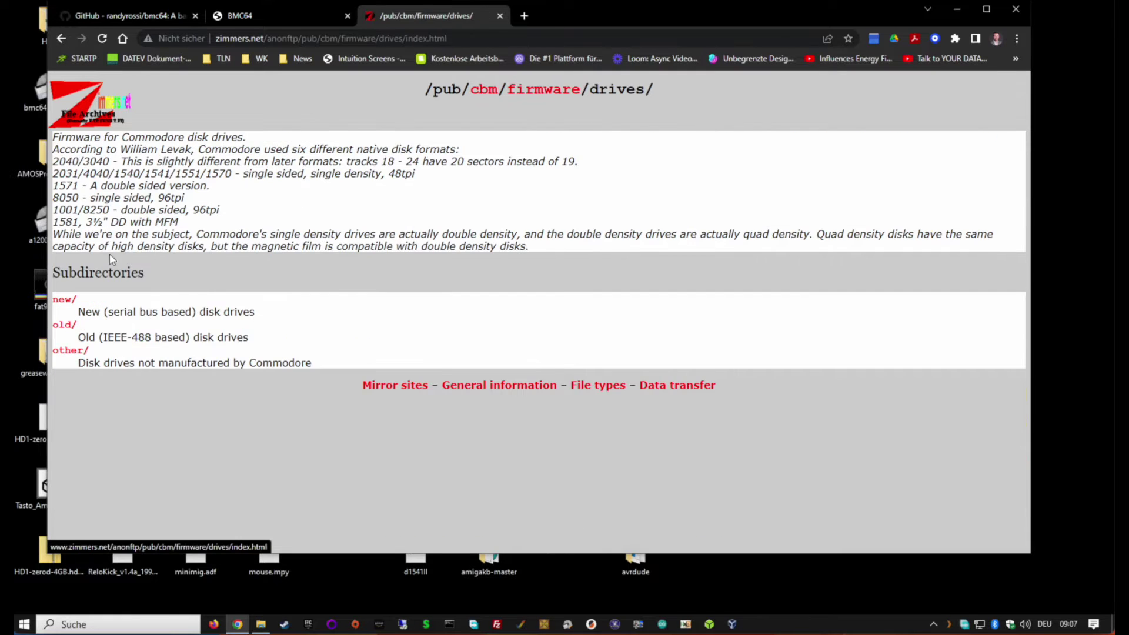
left_click(64, 300)
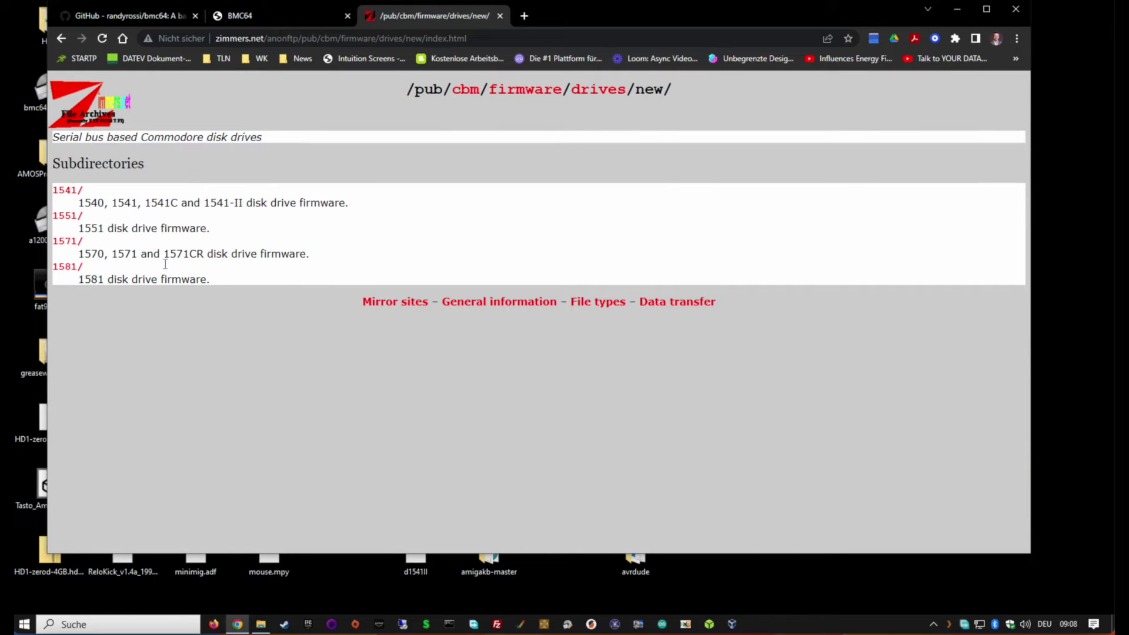
left_click(67, 192)
scroll(321, 259, "down", 3)
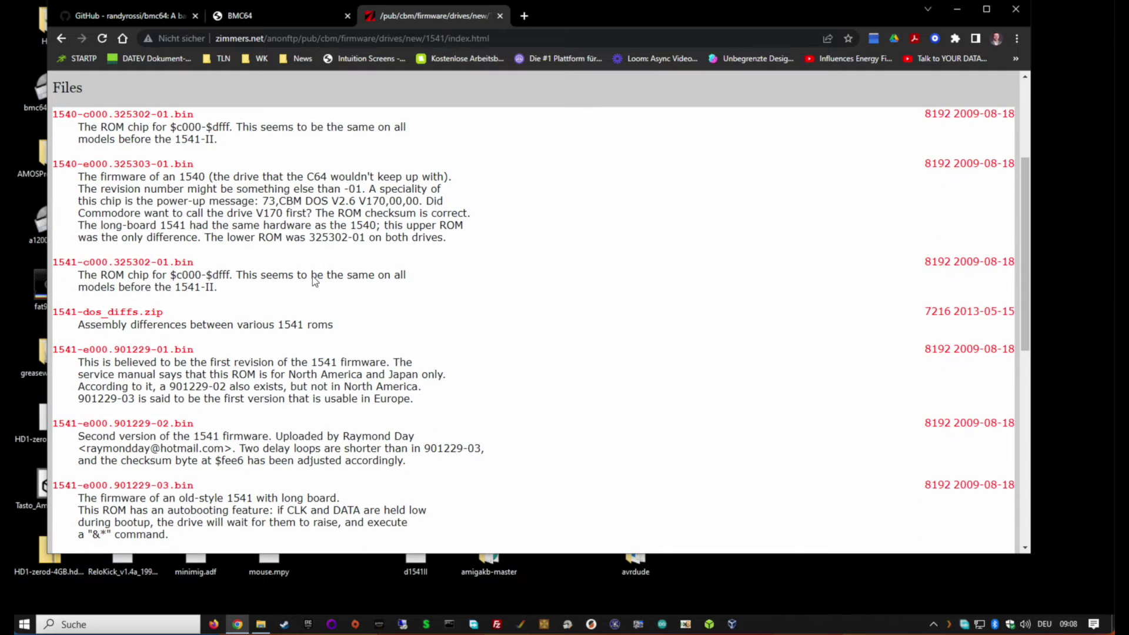
scroll(312, 277, "down", 6)
scroll(312, 275, "down", 2)
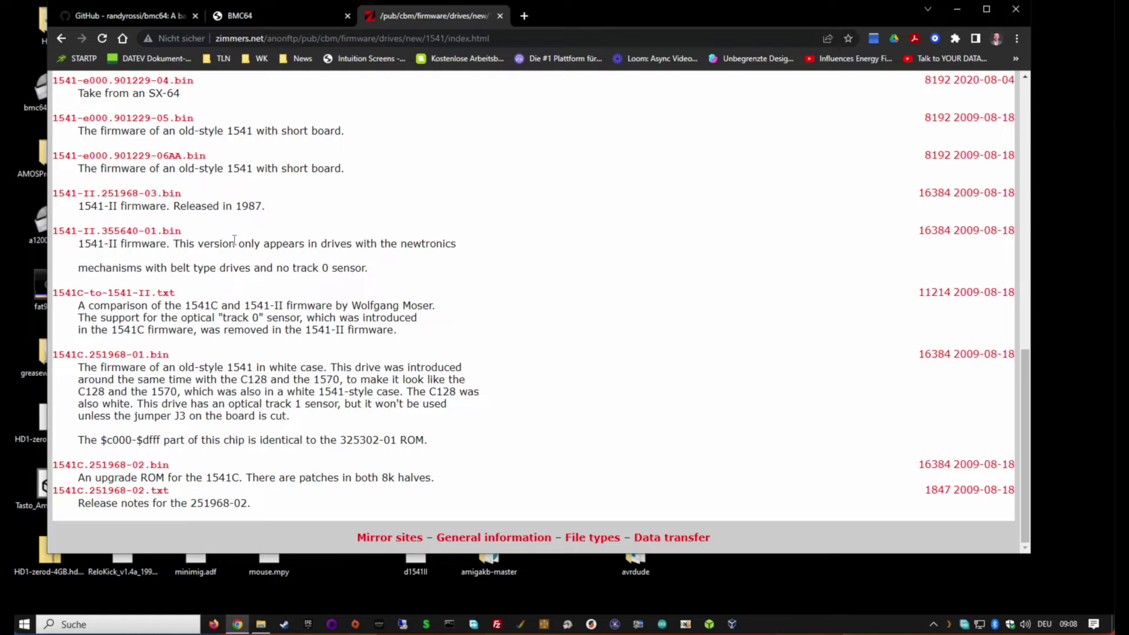
Minimize Chrome and open the Downloads folder in File Explorer
left_click(956, 9)
double_click(272, 236)
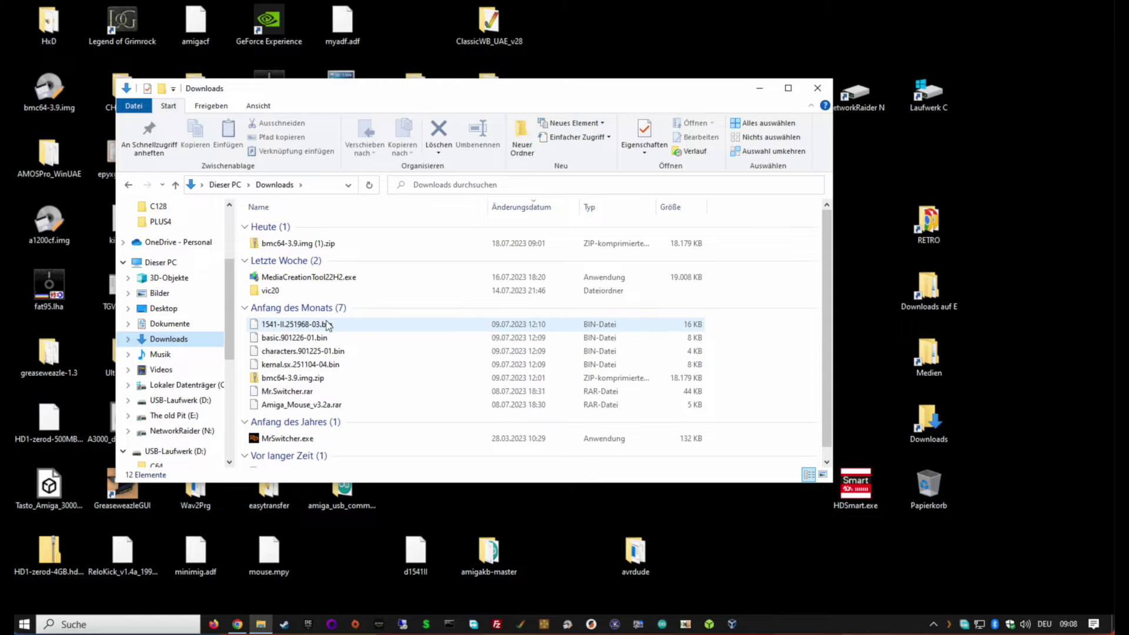
Arrange the Downloads window and the BMC64 setup page in Chrome so both are in view
left_click_drag(310, 89, 428, 73)
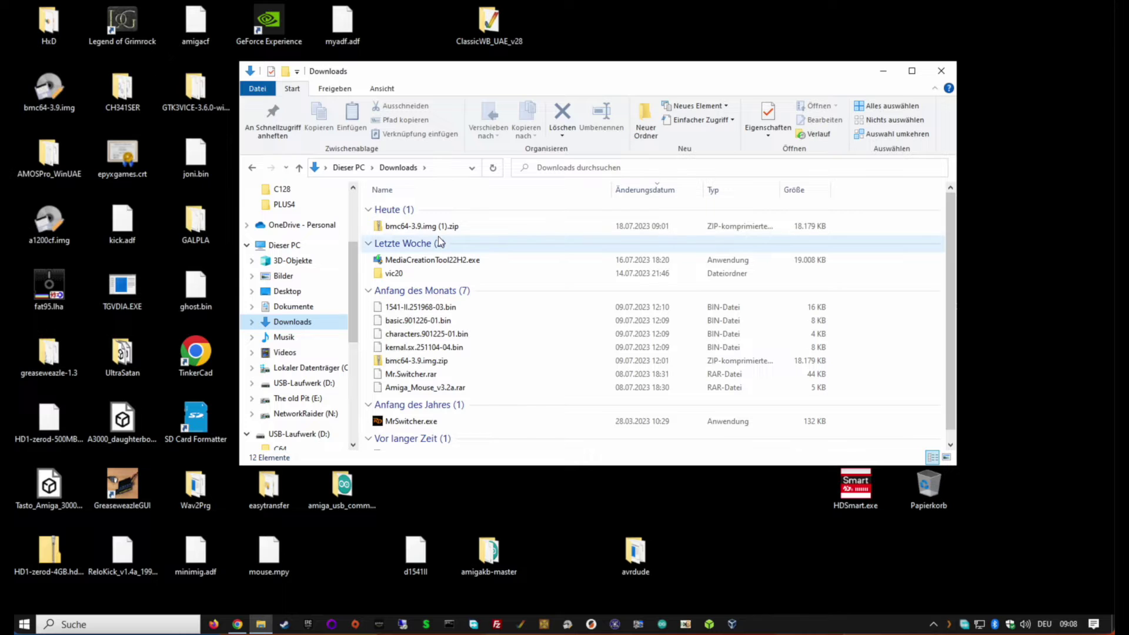
left_click(414, 306)
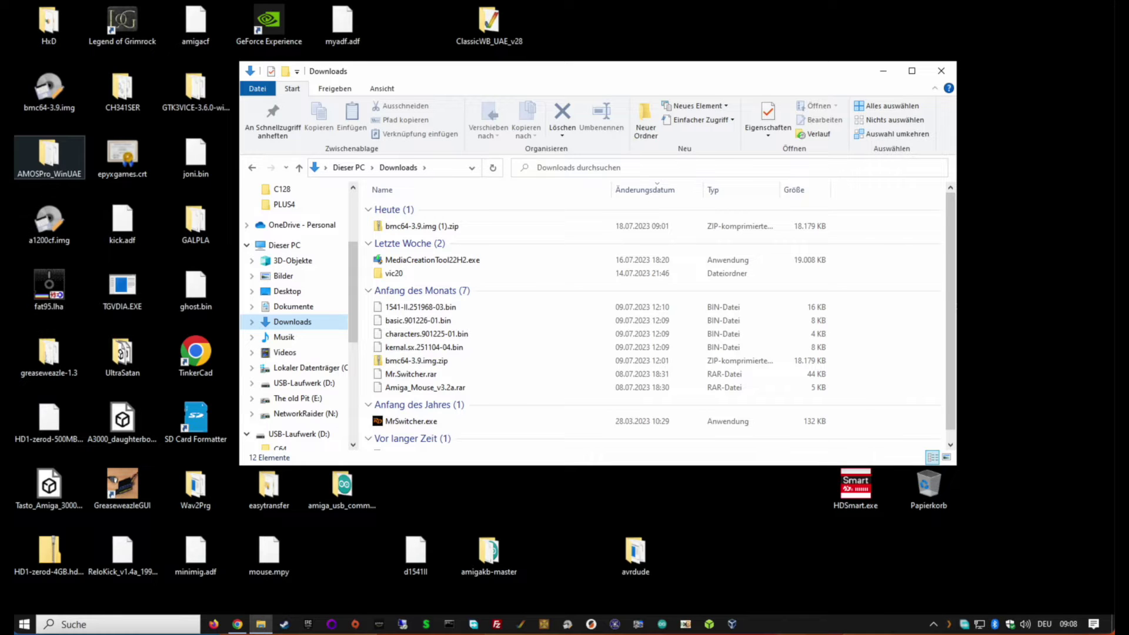
key("alt+Tab")
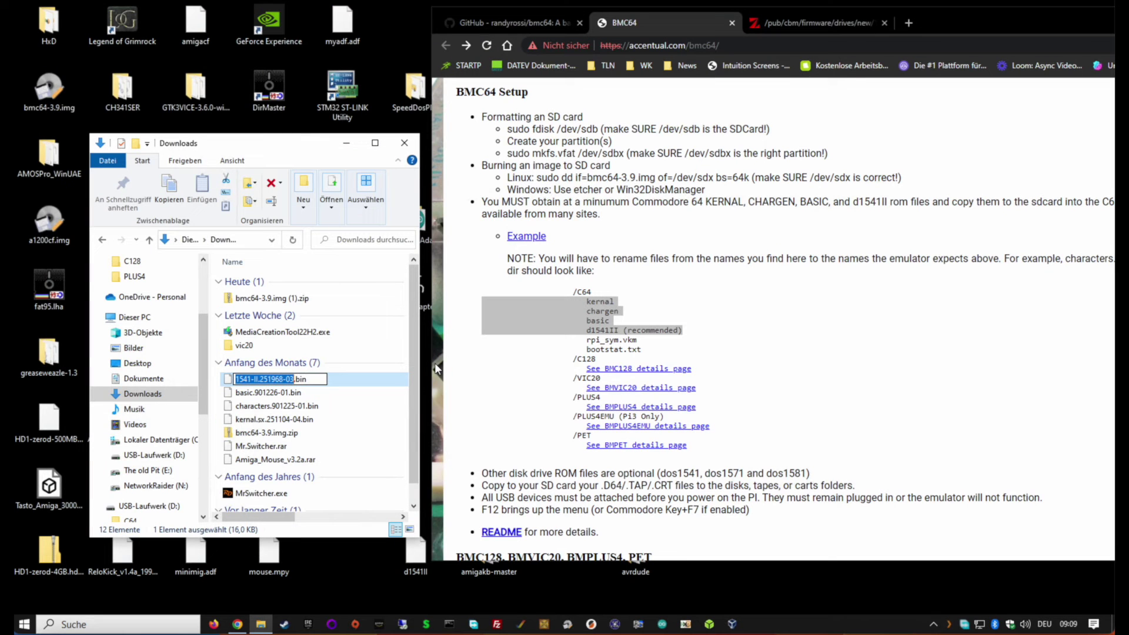
Rename 1541-II.251968-03.bin in Downloads to d1541II without an extension and accept the extension change
key("BackSpace")
key("BackSpace")
key("BackSpace")
key("BackSpace")
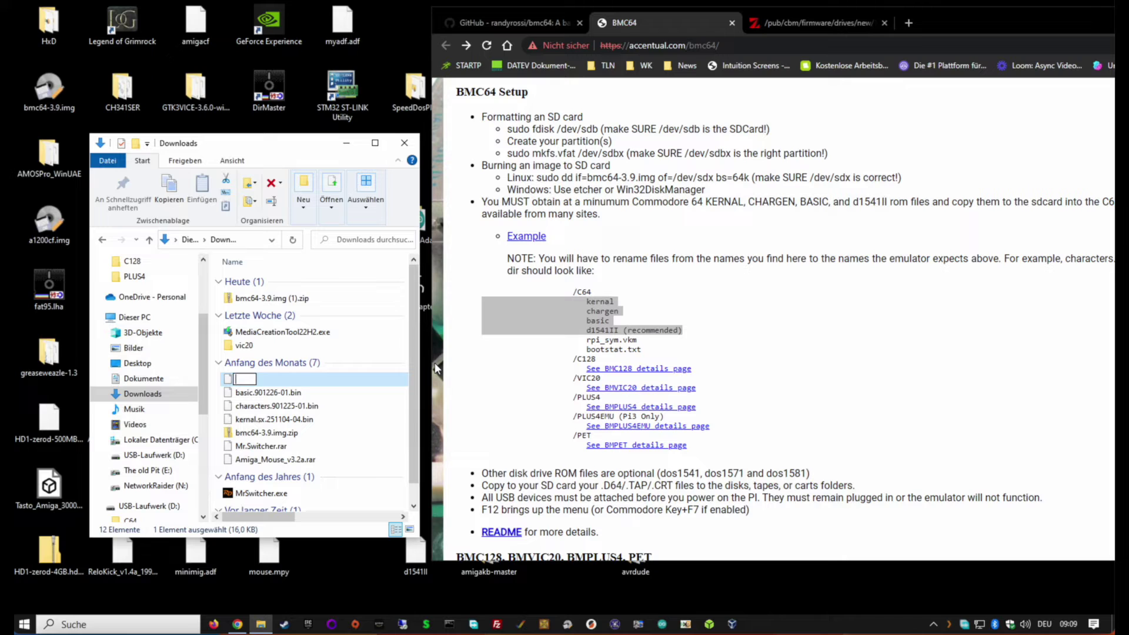
type("d1541II")
key("Return")
left_click(667, 317)
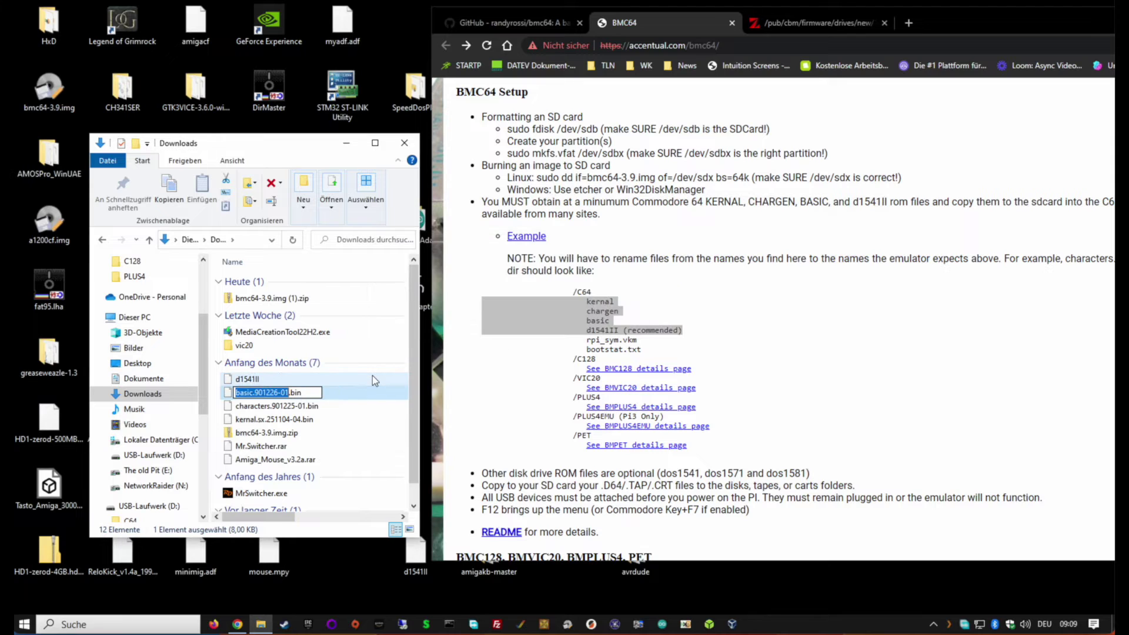
Rename basic.901226-01.bin to basic, dropping the .bin extension and accepting the change
type("basic")
key("Delete")
key("Delete")
key("Delete")
key("Delete")
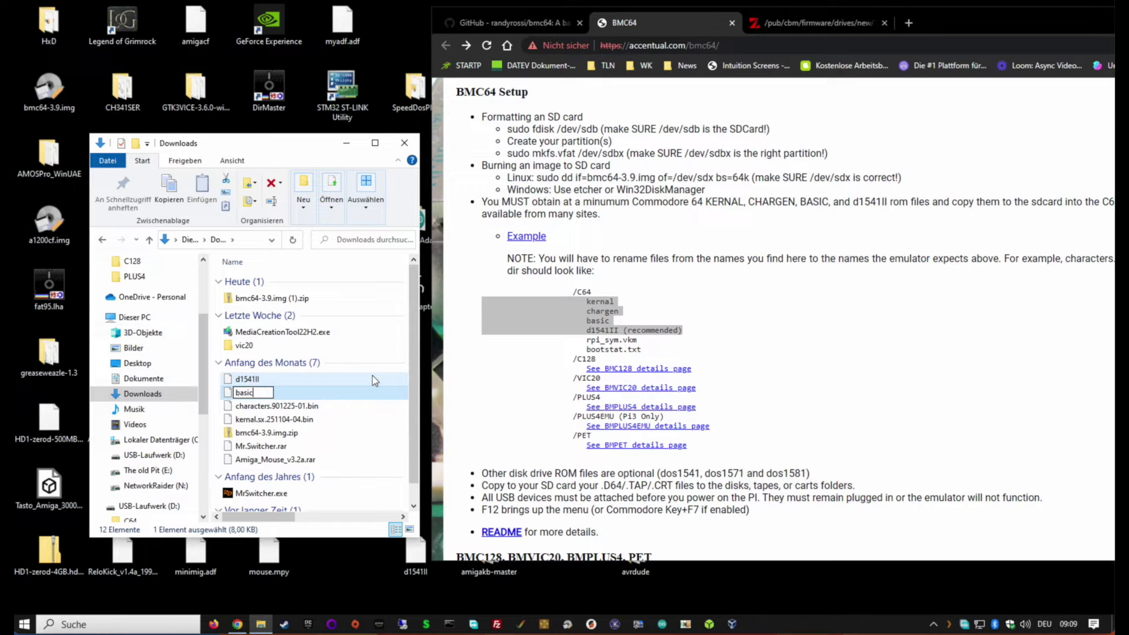
key("Return")
left_click(647, 325)
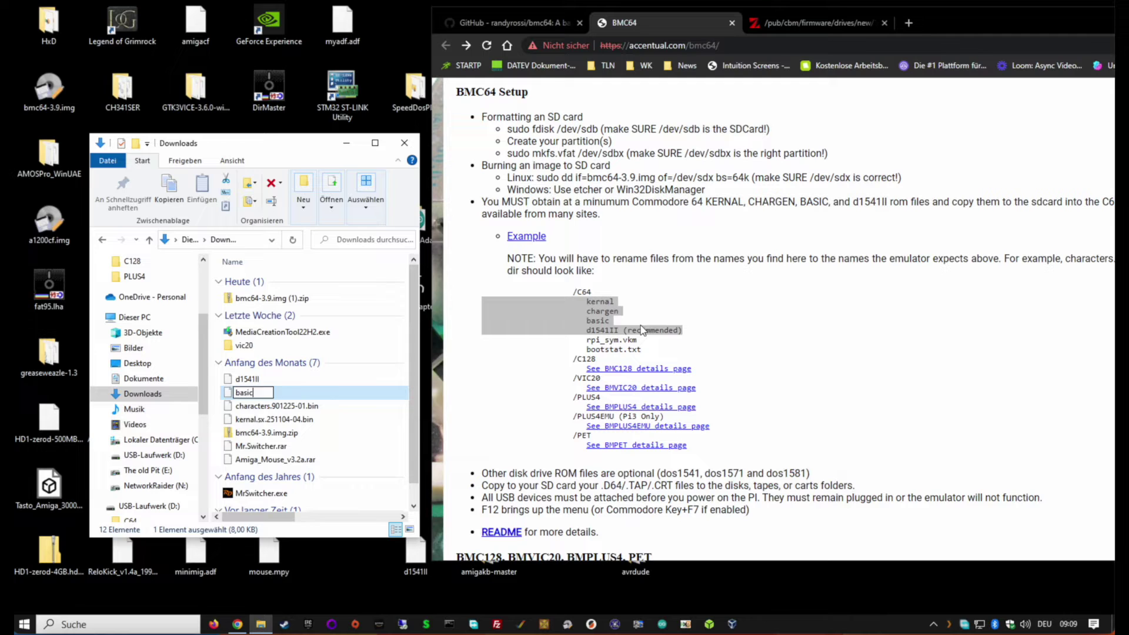
Rename characters.901225-01.bin to chargen, dropping the .bin extension and accepting the change
left_click(265, 408)
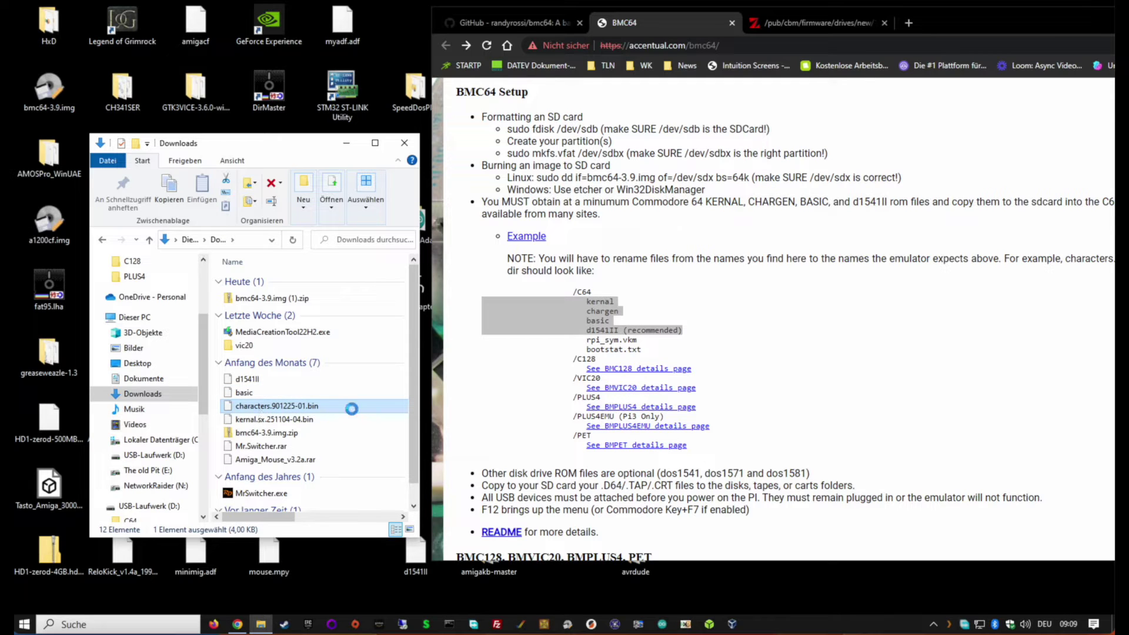
key("F2")
key("ctrl+a")
type("h")
type("chargen")
key("Return")
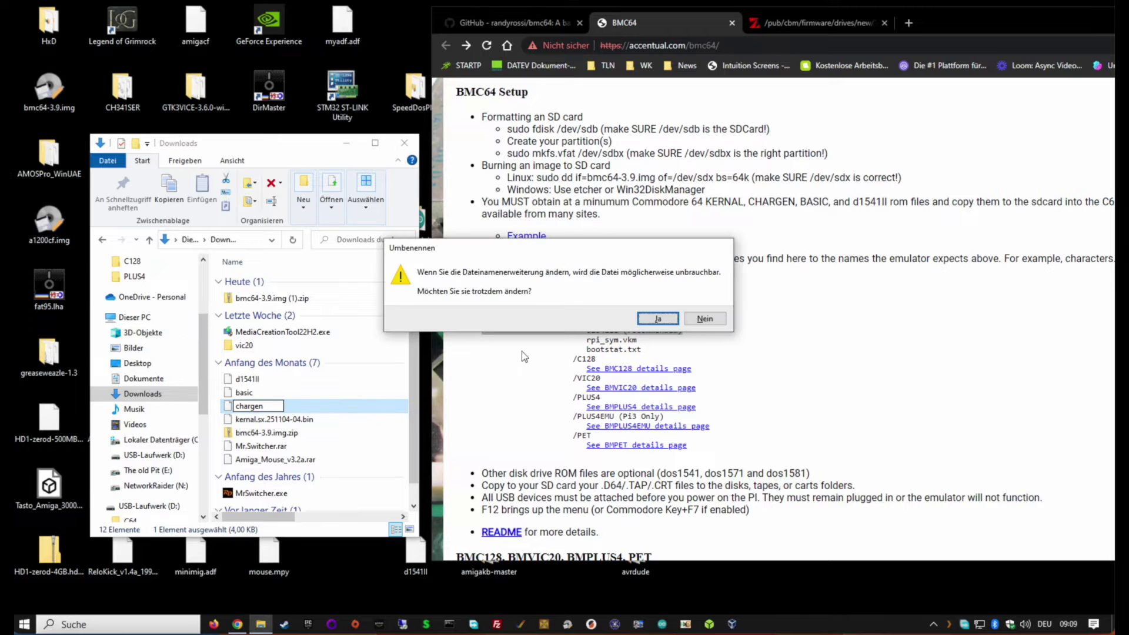
left_click(668, 320)
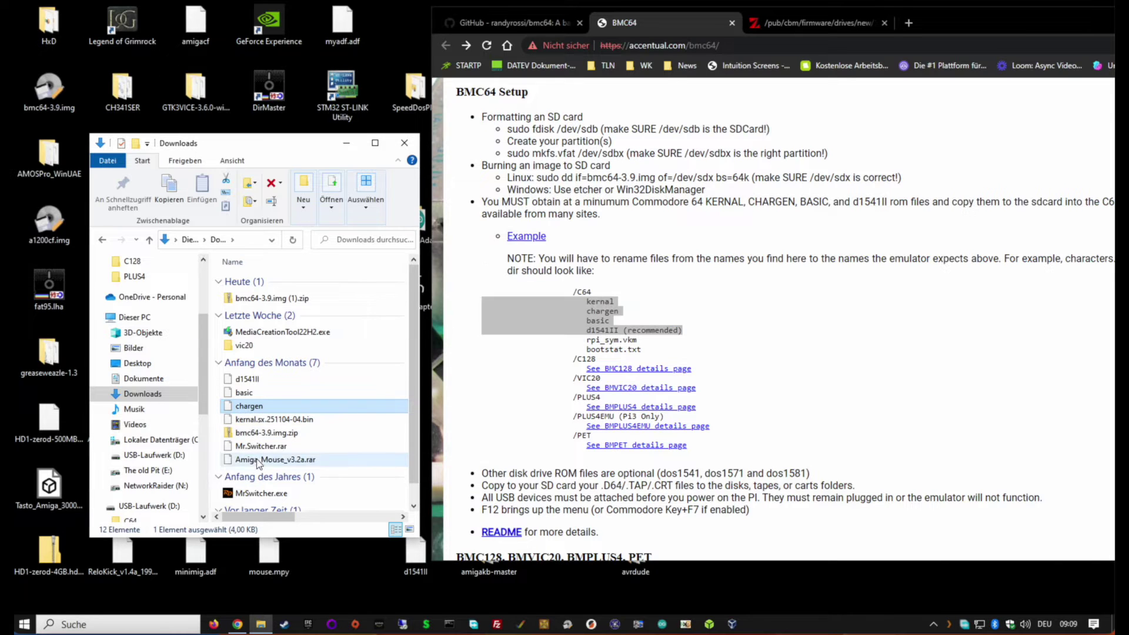
Rename kernal.sx.251104-04.bin to kernal, dropping the .bin extension and accepting the change
left_click(276, 419)
left_click(300, 419)
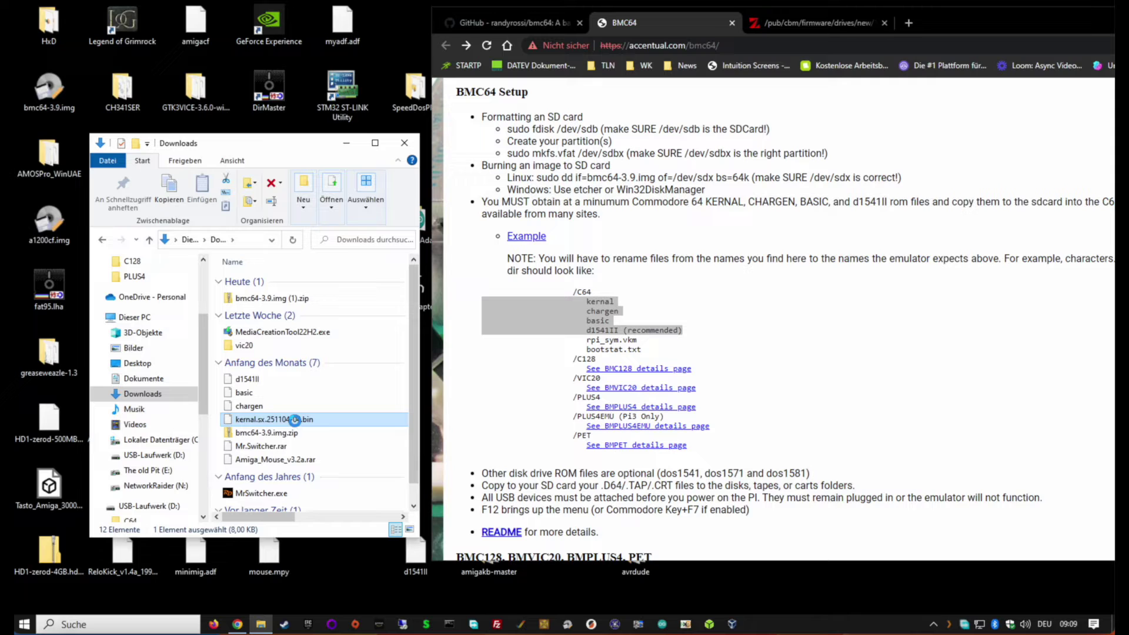
key("ctrl+a")
key("BackSpace")
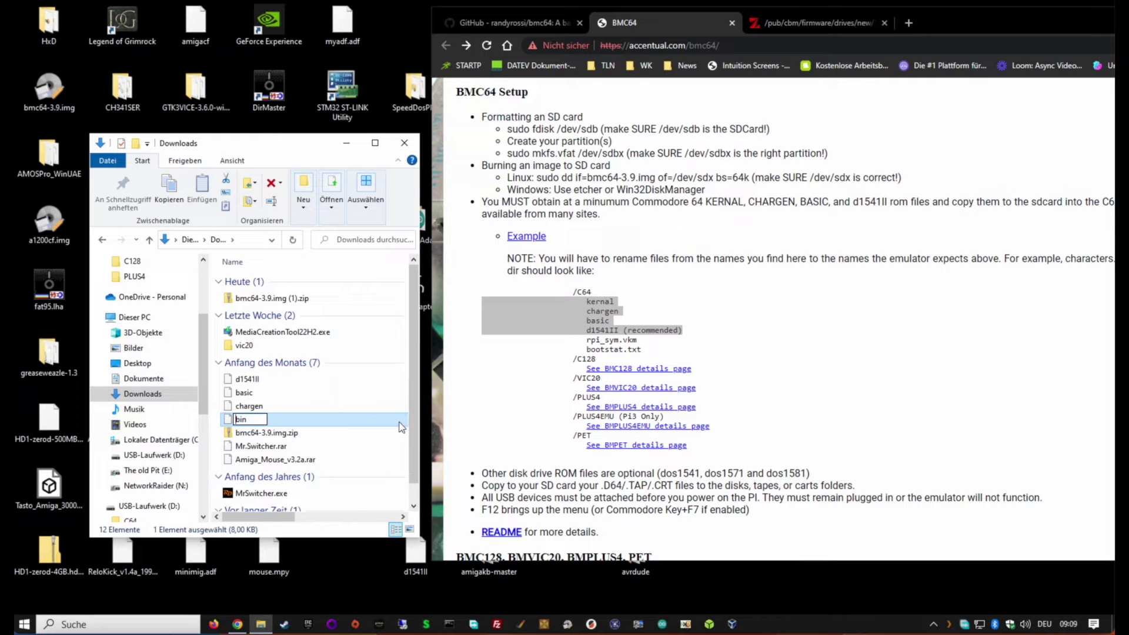
type("kernal")
key("Return")
left_click(677, 319)
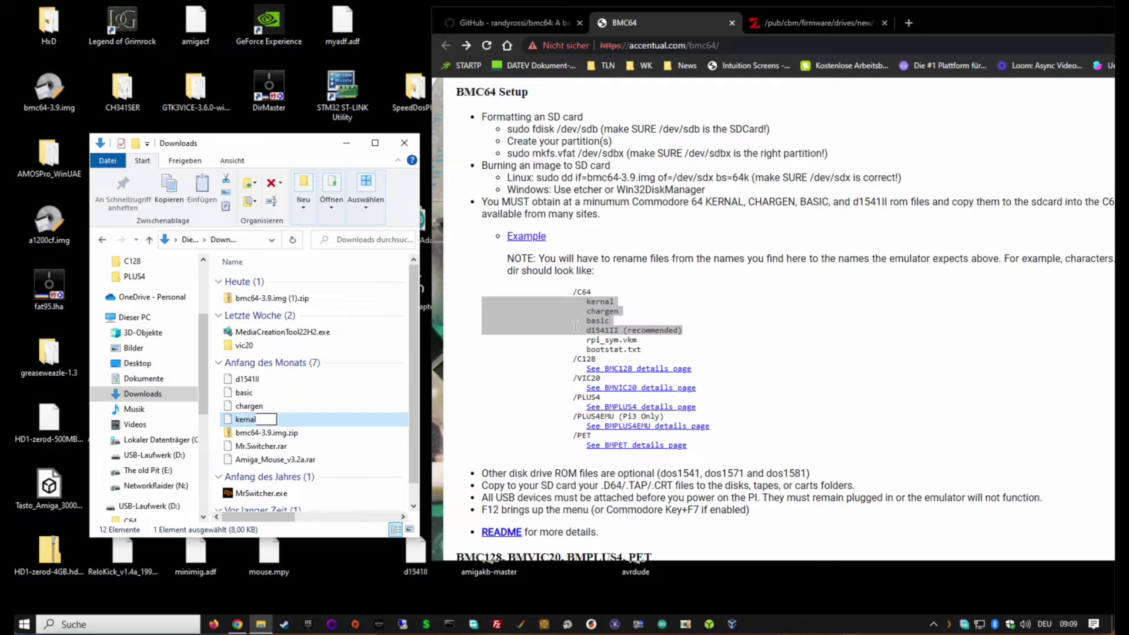
Copy d1541II, basic, chargen and kernal from Downloads into the C64 folder on USB-Laufwerk (D:), and return to the drive's root
left_click(256, 382, "shift")
right_click(256, 383)
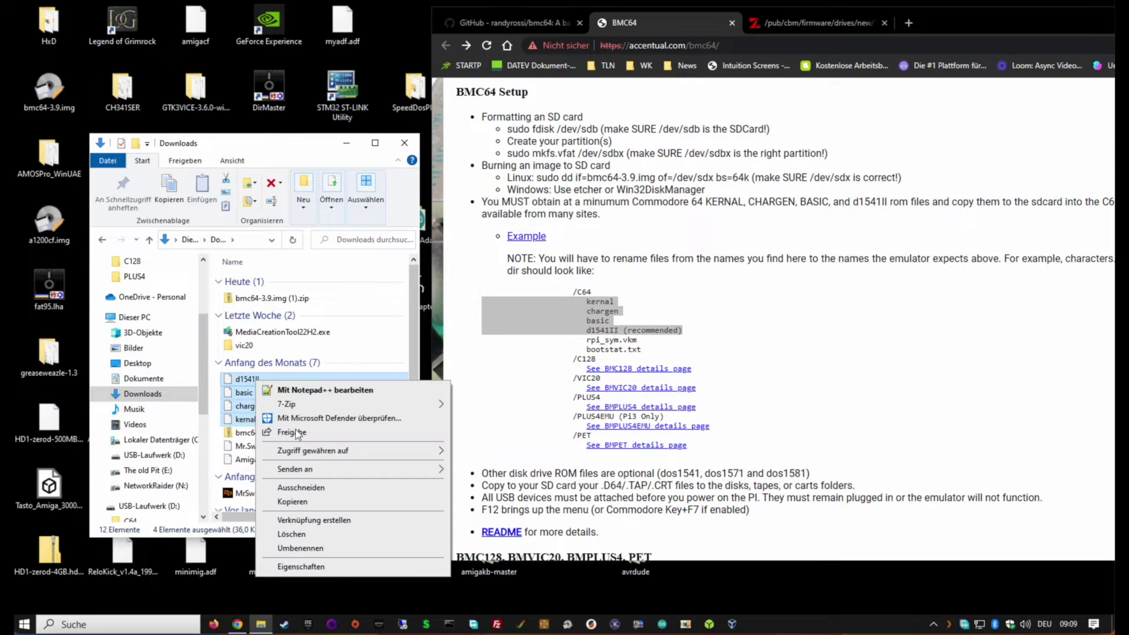
left_click(303, 502)
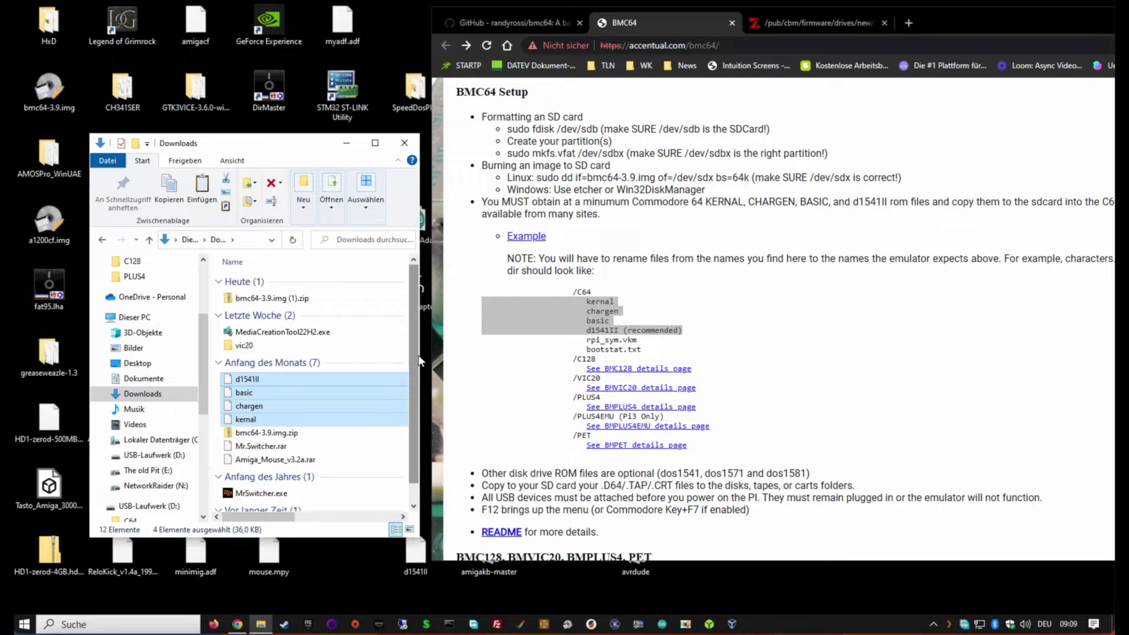
left_click_drag(429, 350, 787, 350)
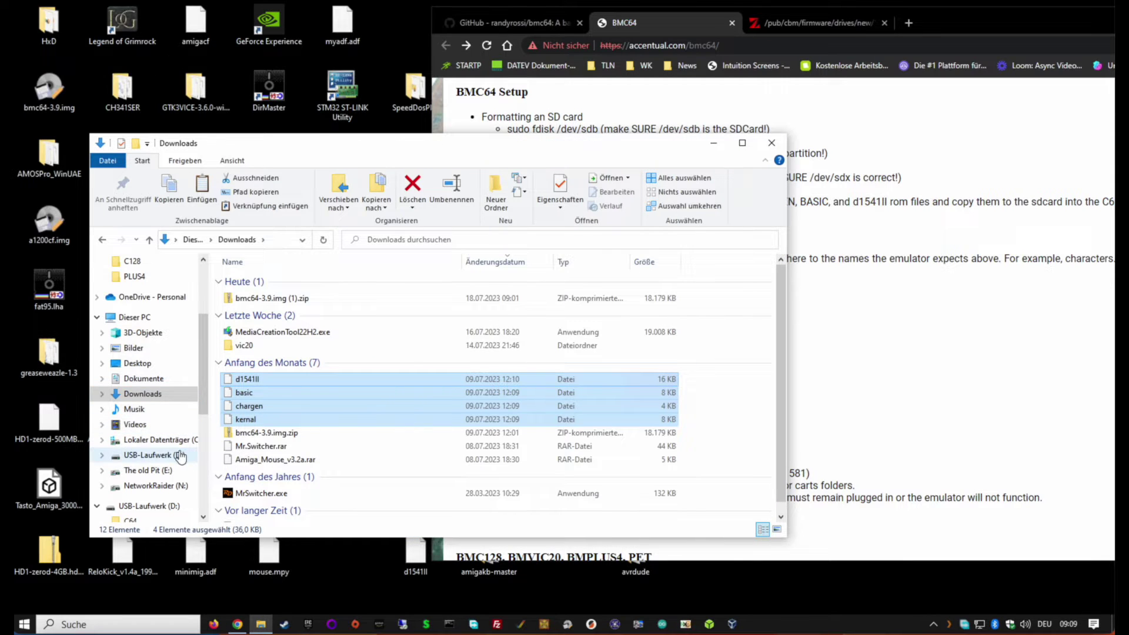
left_click(154, 455)
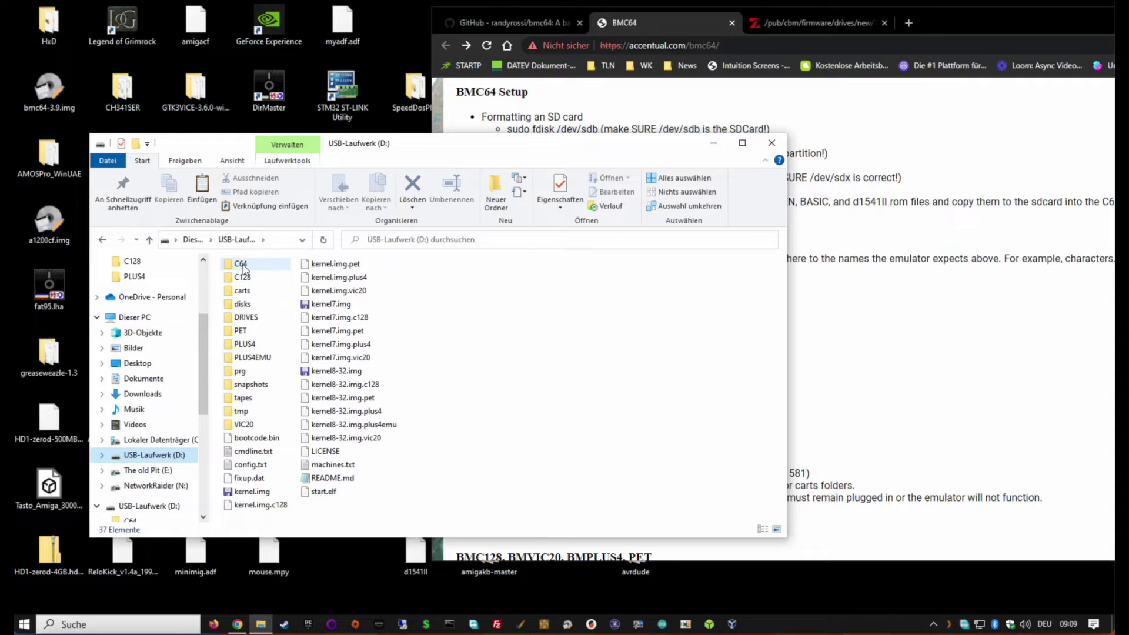
double_click(244, 268)
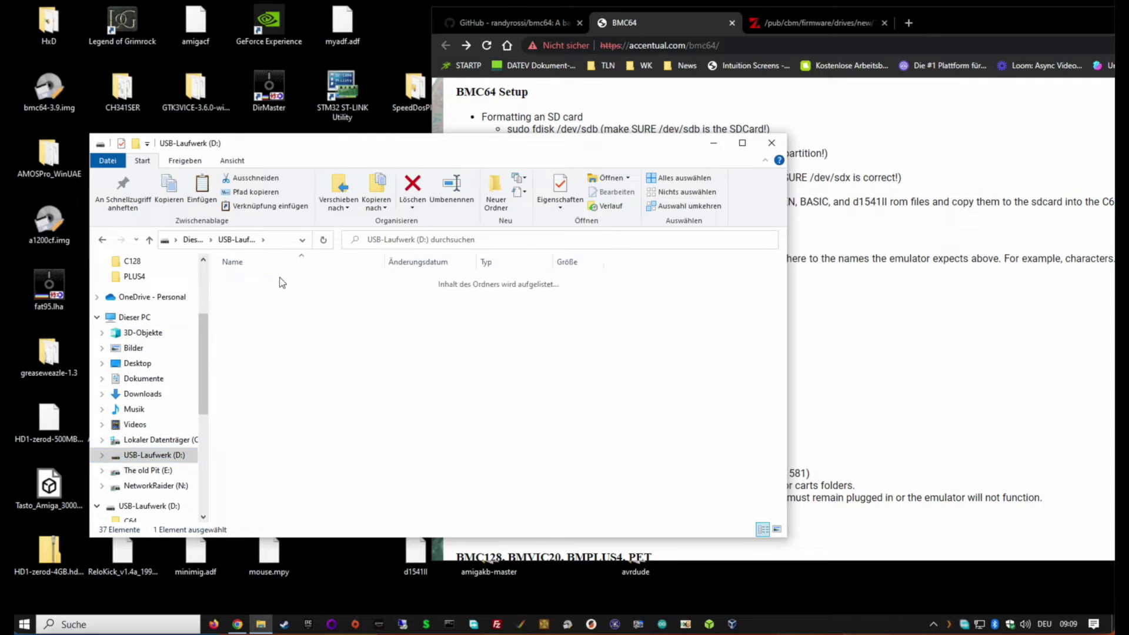
right_click(286, 406)
left_click(438, 496)
left_click(451, 440)
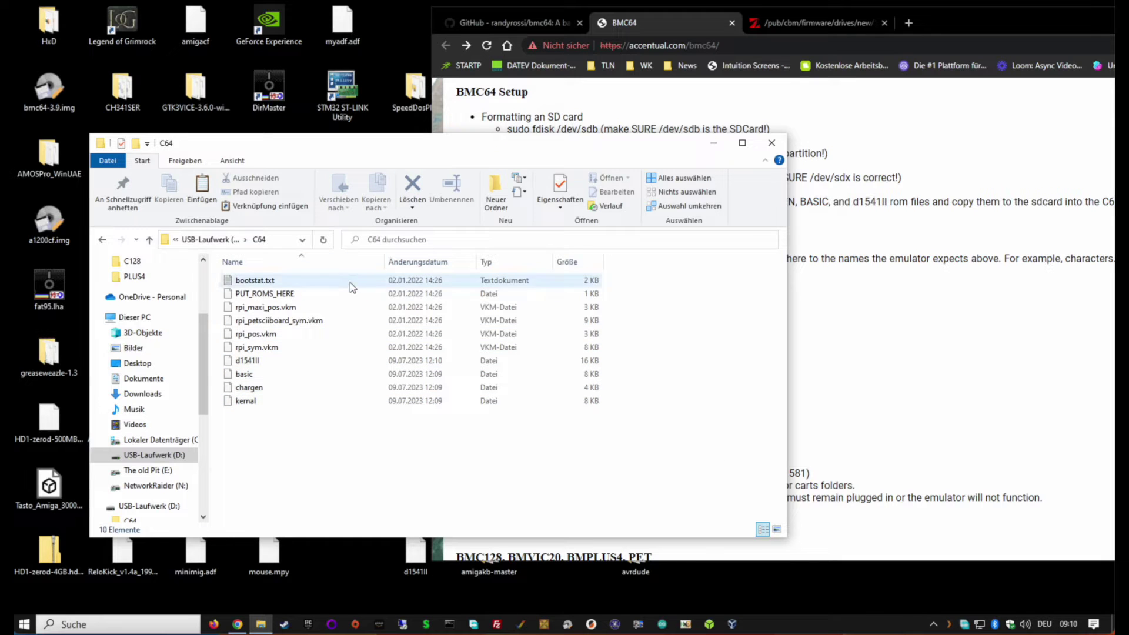
left_click(212, 240)
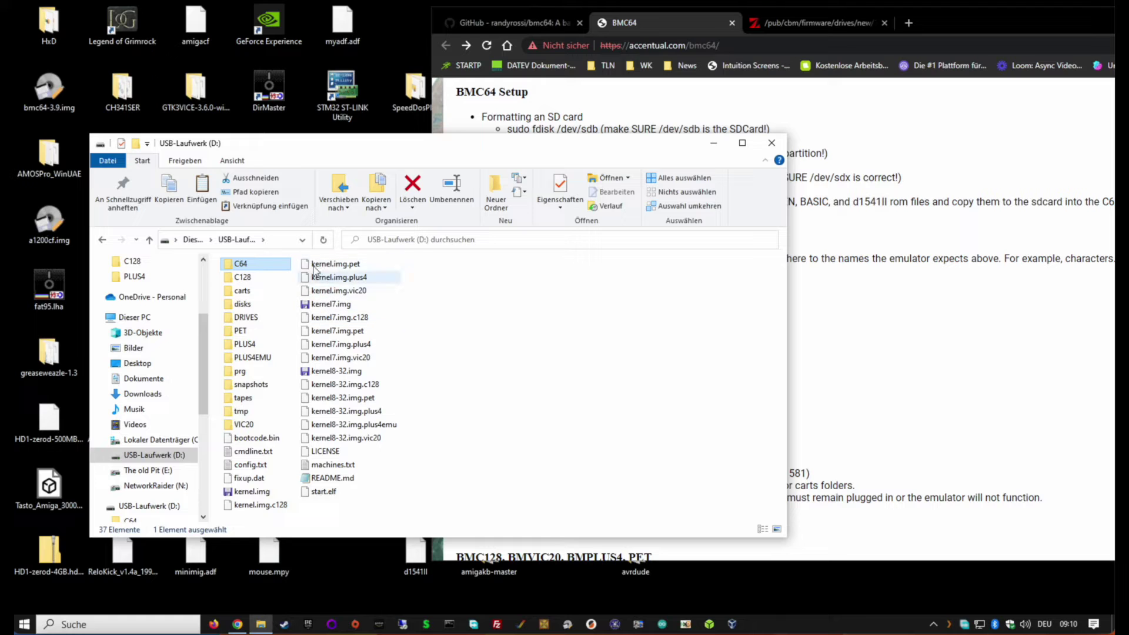